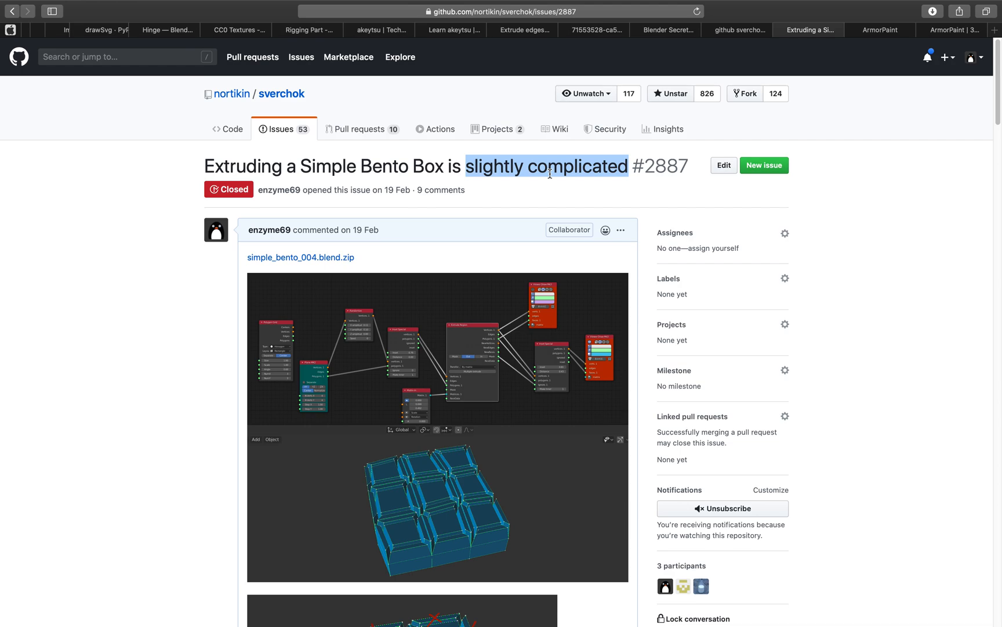
Switch to Blender and split off a Sverchok node editor above the 3D viewport, with its sidebar collapsed
{"action": "key", "text": "ctrl+Left"}
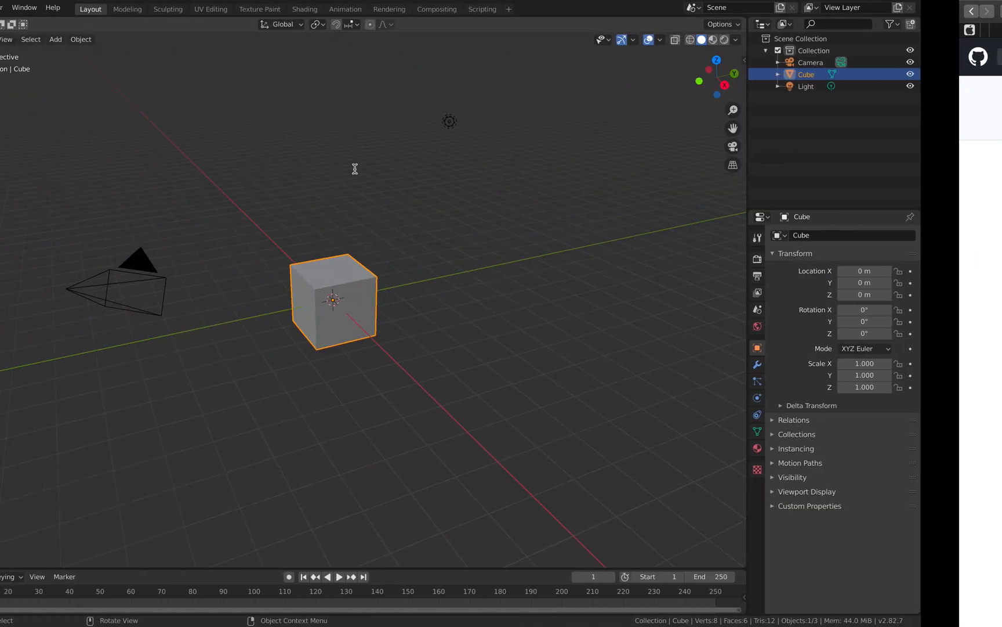
{"action": "left_click_drag", "start_coordinate": [826, 21], "coordinate": [760, 251]}
{"action": "left_click", "coordinate": [8, 26]}
{"action": "left_click", "coordinate": [65, 122]}
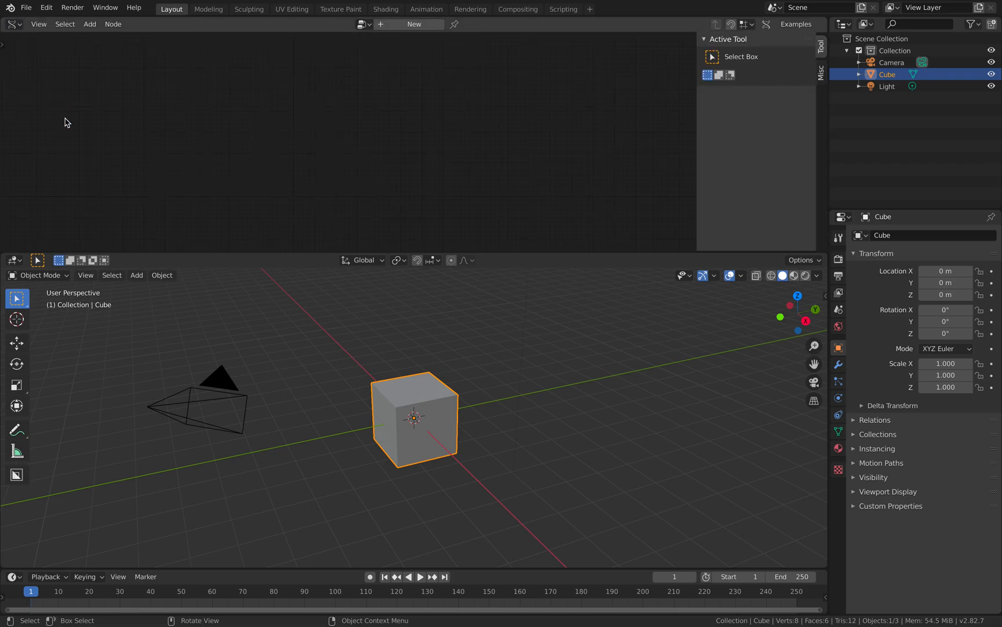
{"action": "left_click_drag", "start_coordinate": [697, 71], "coordinate": [807, 73]}
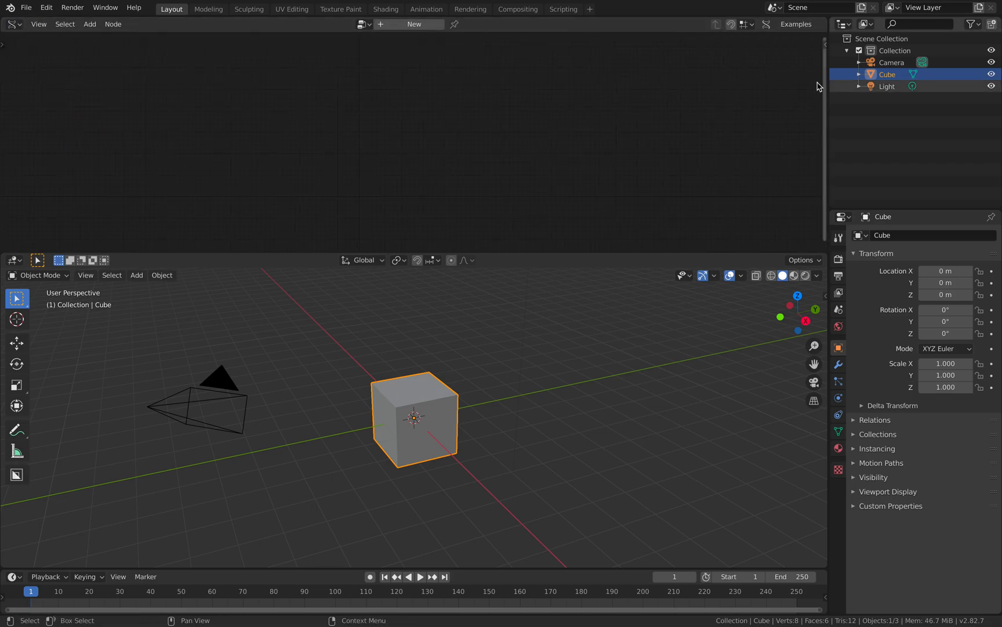
Create a new Sverchok node tree and delete all default objects from the scene
{"action": "left_click", "coordinate": [384, 24]}
{"action": "key", "text": "a"}
{"action": "key", "text": "x"}
{"action": "left_click", "coordinate": [394, 375]}
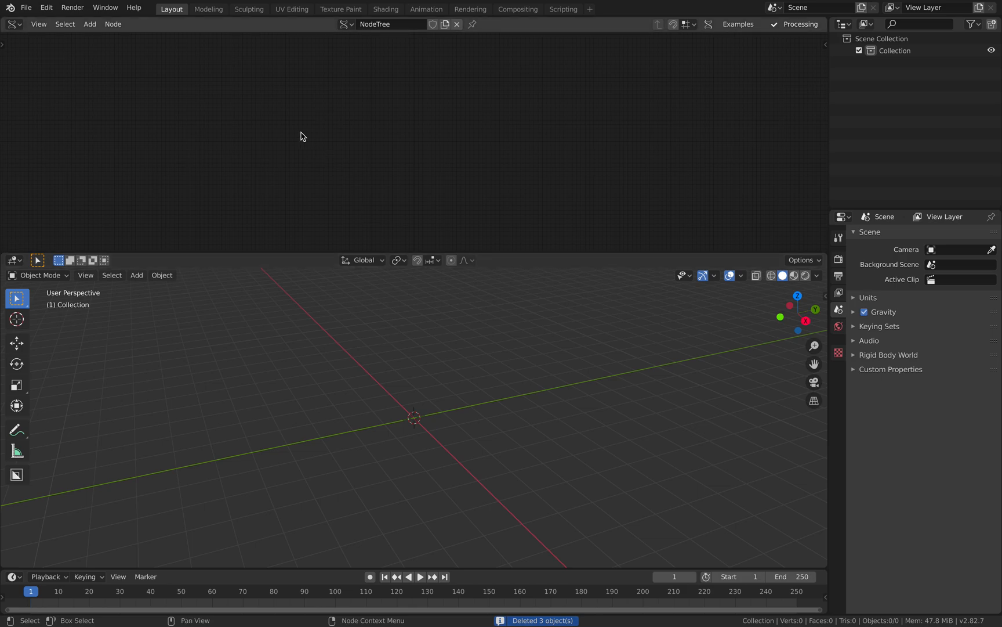
Add a Plane generator node to the node tree
{"action": "key", "text": "alt+space"}
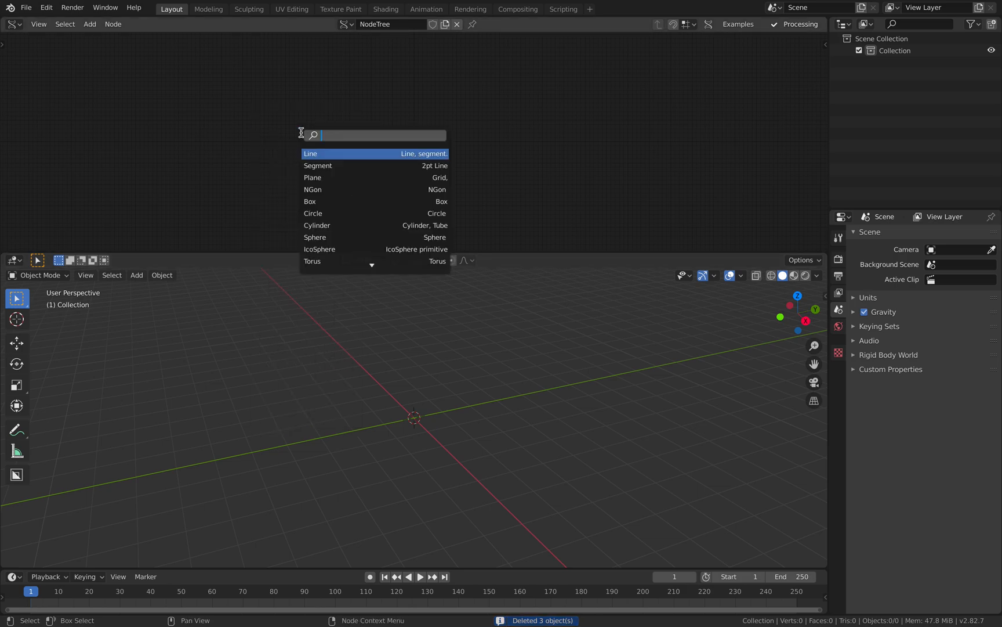
{"action": "type", "text": "plane"}
{"action": "key", "text": "Return"}
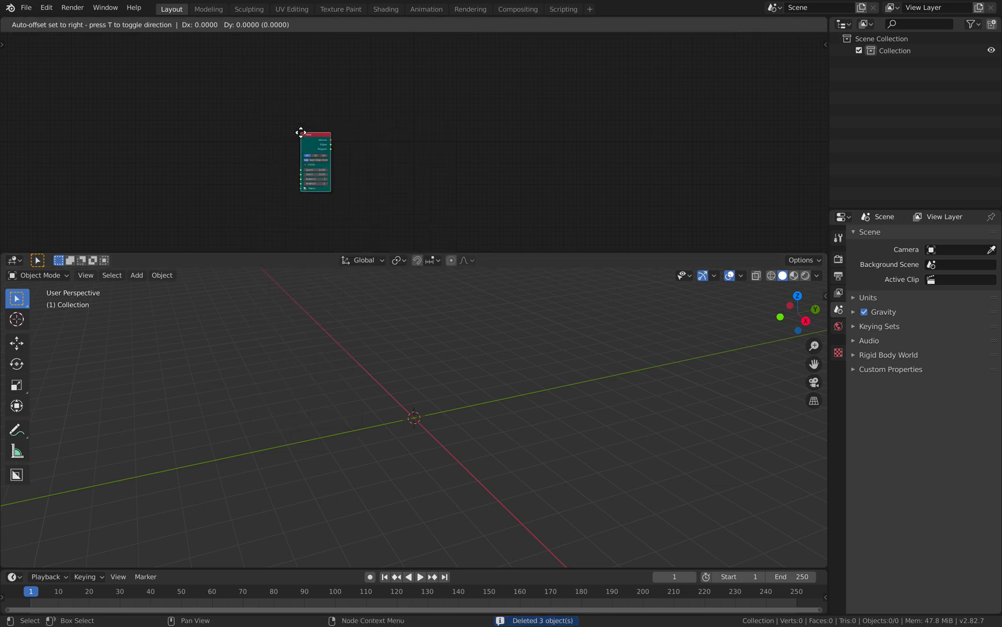
{"action": "left_click", "coordinate": [262, 119]}
Add a Viewer BMesh node well to the right of the Plane node
{"action": "scroll", "coordinate": [284, 121], "scroll_direction": "up", "scroll_amount": 4}
{"action": "key", "text": "alt+space"}
{"action": "type", "text": "bmes"}
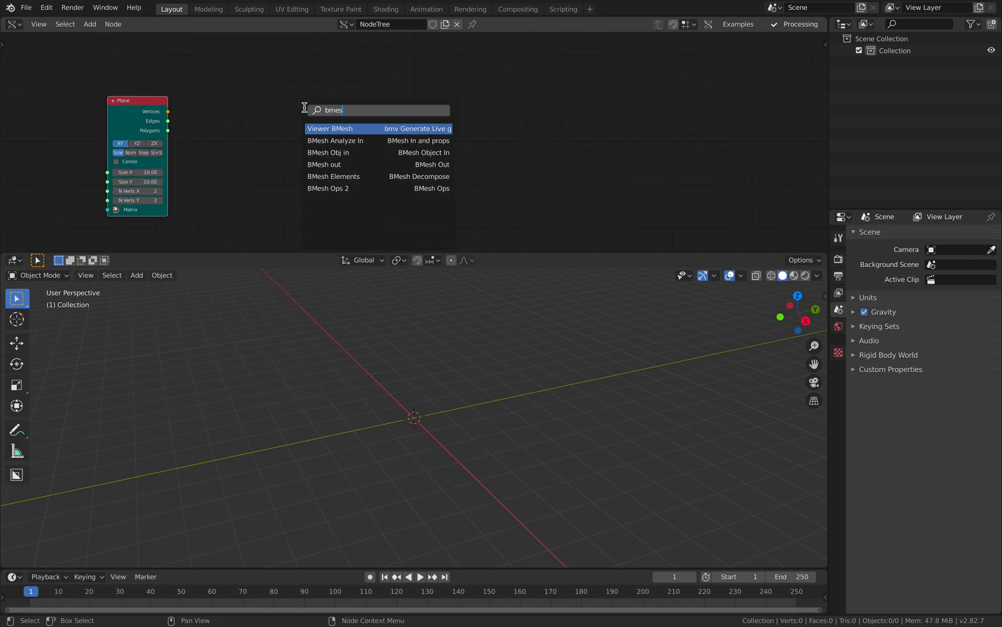
{"action": "key", "text": "Return"}
{"action": "left_click", "coordinate": [423, 81]}
{"action": "left_click_drag", "start_coordinate": [462, 92], "coordinate": [478, 95]}
{"action": "middle_click_drag", "start_coordinate": [349, 92], "coordinate": [403, 87]}
Add an Extrude Edges Mk2 node between the Plane and viewer nodes
{"action": "key", "text": "shift+a"}
{"action": "left_click", "coordinate": [286, 99]}
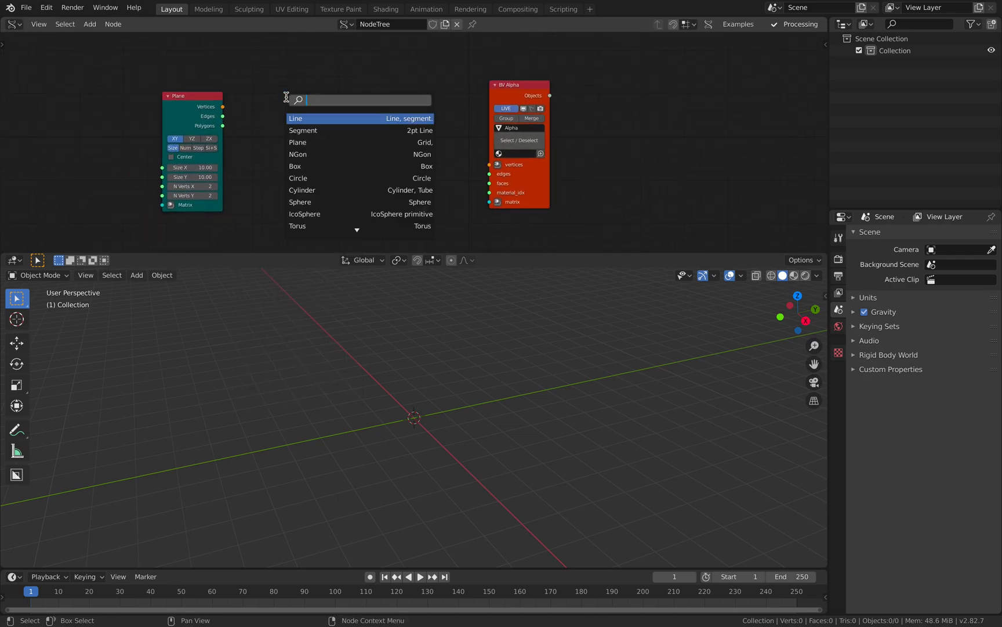
{"action": "type", "text": "extru"}
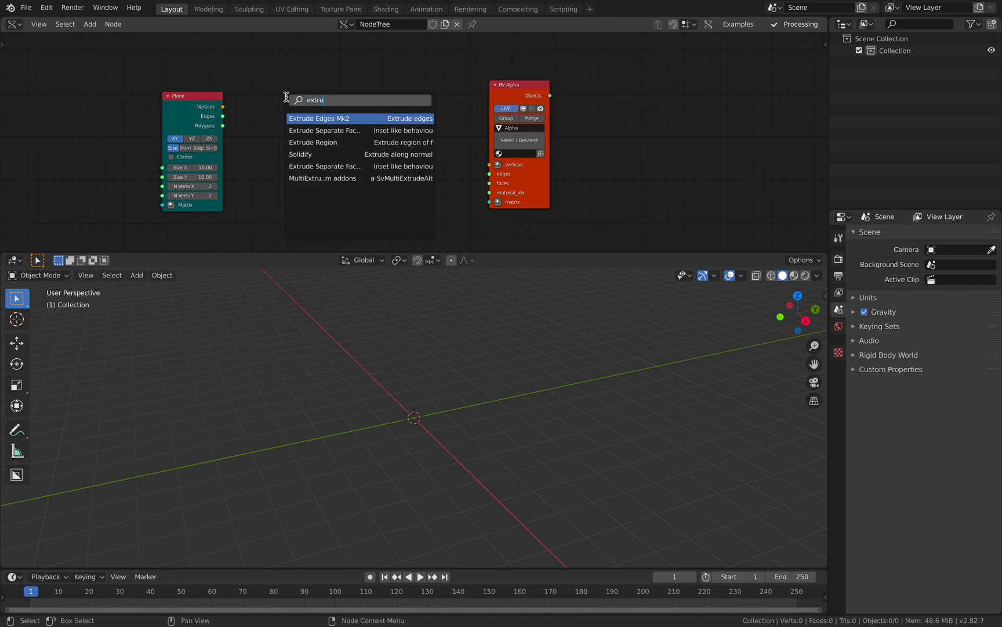
{"action": "key", "text": "Return"}
{"action": "left_click", "coordinate": [326, 77]}
Link Plane's Vertices and Edges into Extrude Edges Mk2, and link its Vertices and Faces outputs to the viewer node
{"action": "left_click_drag", "start_coordinate": [224, 107], "coordinate": [311, 154]}
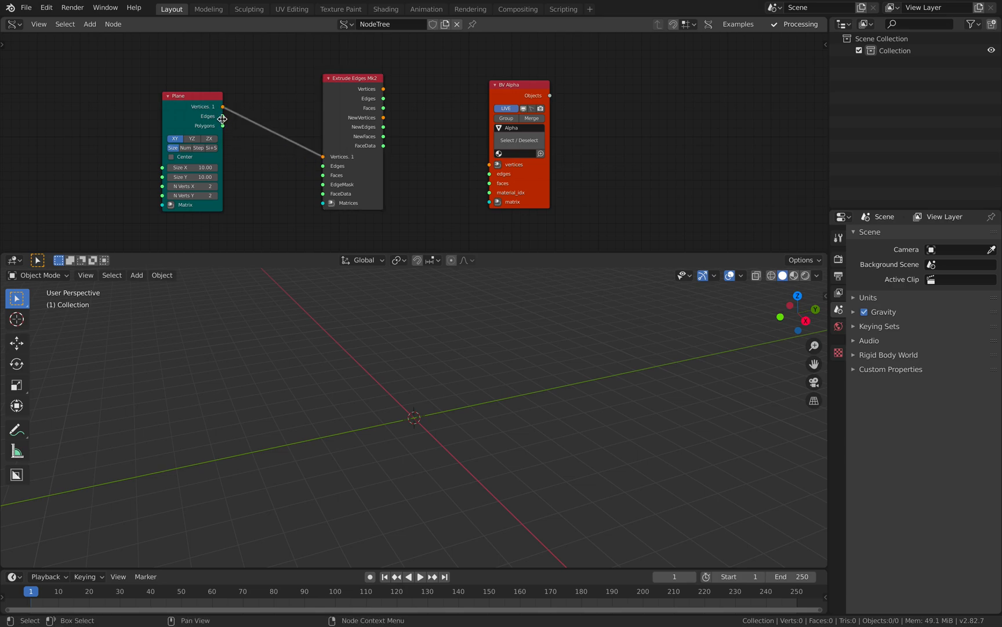
{"action": "left_click_drag", "start_coordinate": [384, 89], "coordinate": [469, 149]}
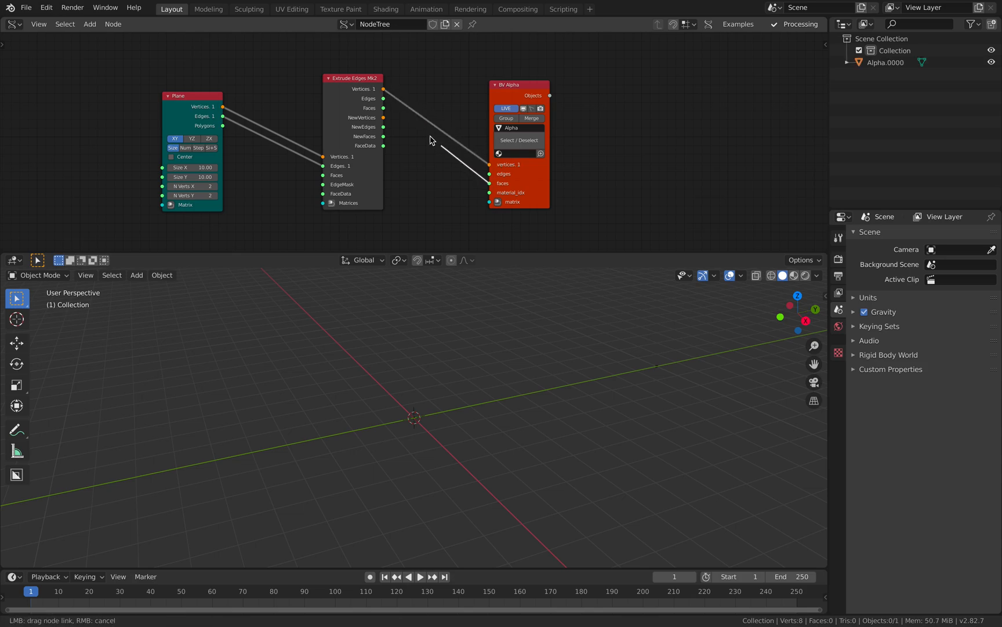
{"action": "left_click_drag", "start_coordinate": [511, 160], "coordinate": [494, 162]}
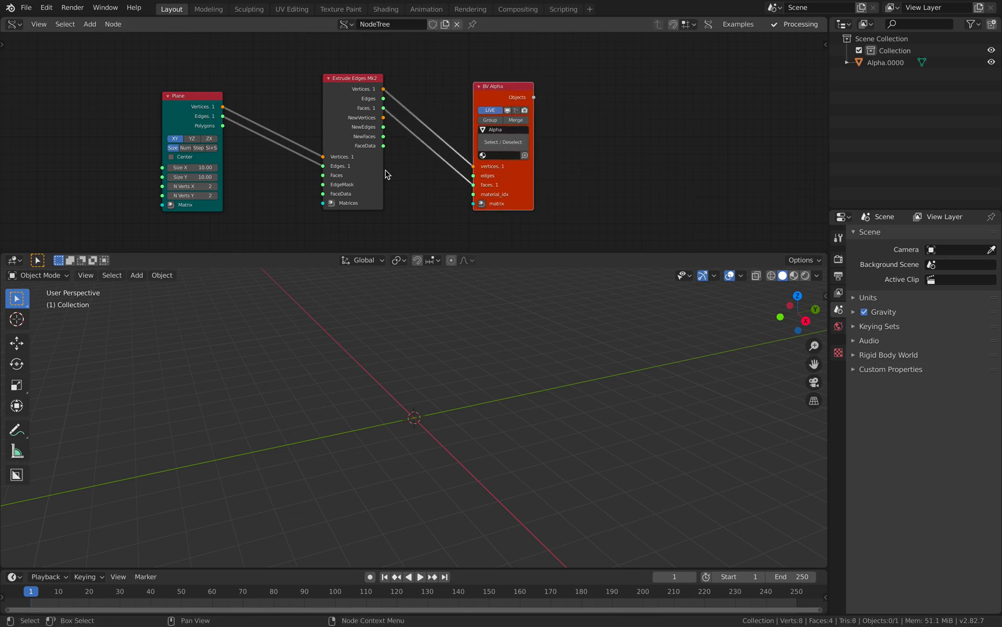
Attach a Matrix In node to the extrusion's Matrices input and set its Z location to about 1.38
{"action": "scroll", "coordinate": [418, 143], "scroll_direction": "up", "scroll_amount": 1}
{"action": "left_click", "coordinate": [343, 176]}
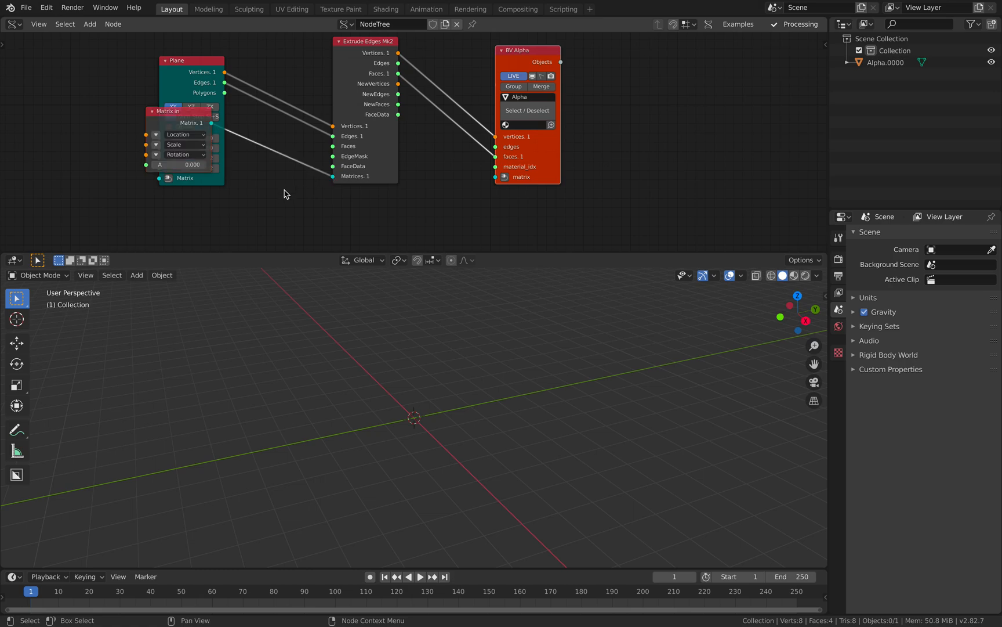
{"action": "left_click_drag", "start_coordinate": [200, 129], "coordinate": [276, 197]}
{"action": "middle_click_drag", "start_coordinate": [275, 170], "coordinate": [287, 157]}
{"action": "left_click", "coordinate": [247, 190]}
{"action": "left_click_drag", "start_coordinate": [274, 208], "coordinate": [333, 207]}
Center the plane and set its Size X to about 11.02 and Size Y to about 8.68
{"action": "scroll", "coordinate": [323, 375], "scroll_direction": "down", "scroll_amount": 4}
{"action": "middle_click_drag", "start_coordinate": [323, 375], "coordinate": [350, 381]}
{"action": "mouse_move", "coordinate": [205, 135]}
{"action": "left_mouse_down"}
{"action": "mouse_move", "coordinate": [189, 134]}
{"action": "mouse_move", "coordinate": [210, 124]}
{"action": "left_mouse_up"}
{"action": "left_click", "coordinate": [181, 113]}
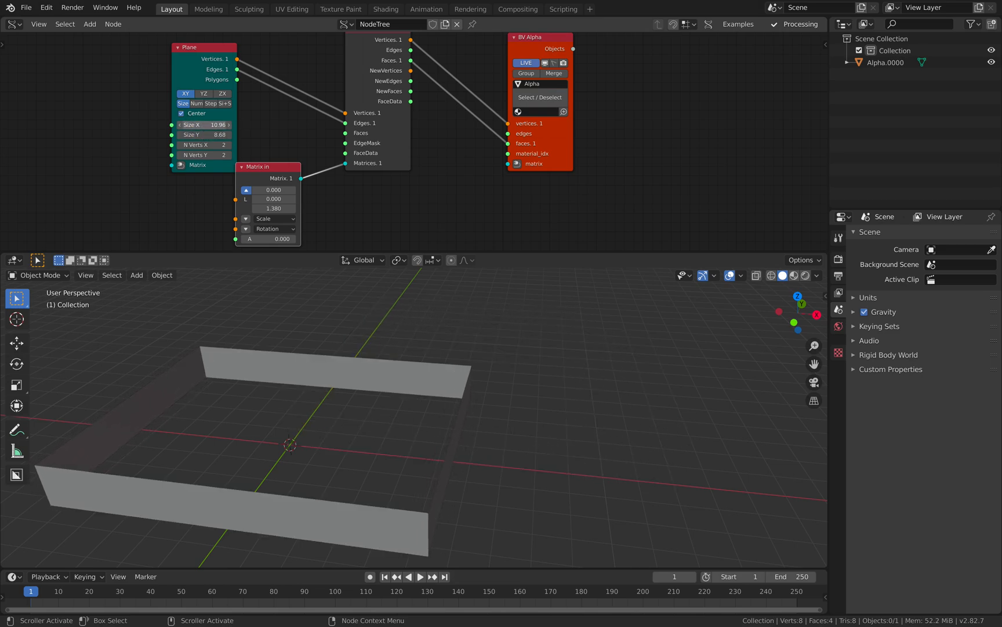
Raise the extruded walls by setting the Matrix In node's Z location to about 3.36
{"action": "middle_click_drag", "start_coordinate": [384, 402], "coordinate": [422, 367]}
{"action": "left_click_drag", "start_coordinate": [271, 209], "coordinate": [286, 208]}
{"action": "middle_click_drag", "start_coordinate": [402, 375], "coordinate": [442, 412]}
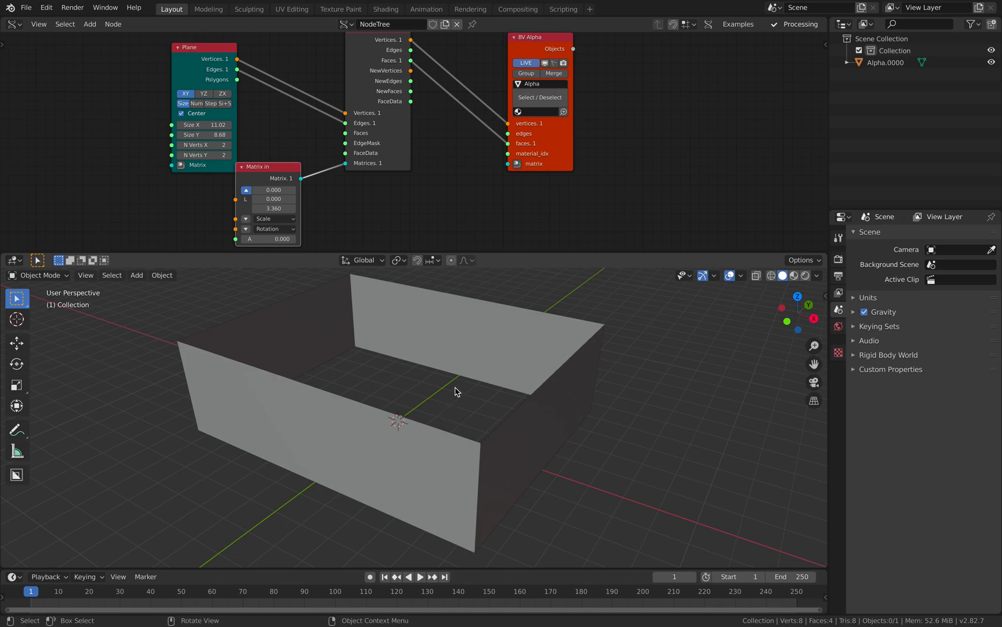
Link Plane's Polygons to the Faces input of Extrude Edges Mk2 and move the viewer node closer
{"action": "scroll", "coordinate": [290, 113], "scroll_direction": "down", "scroll_amount": 1}
{"action": "left_click_drag", "start_coordinate": [252, 85], "coordinate": [253, 86]}
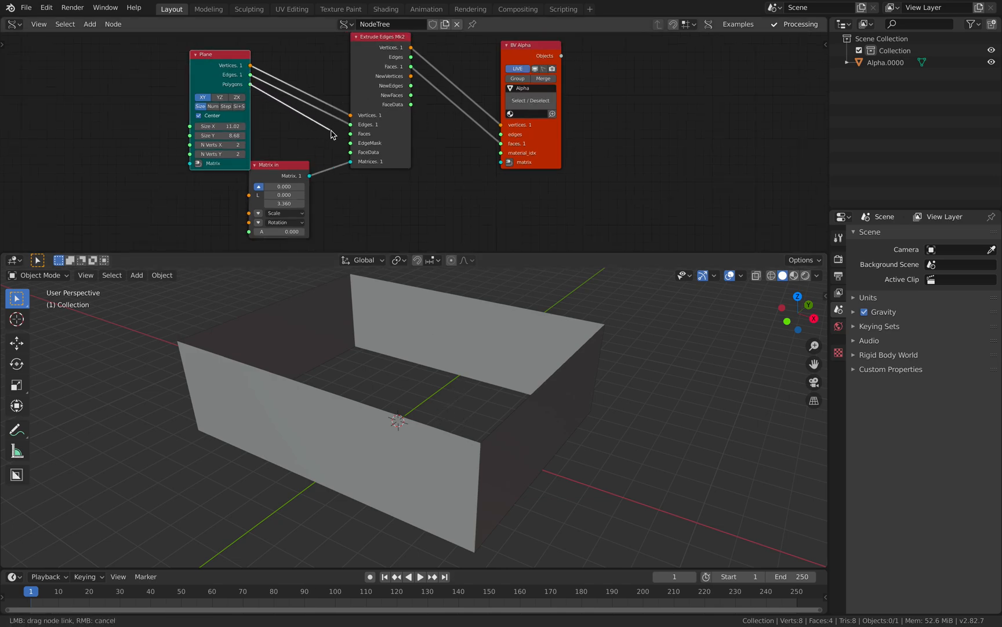
{"action": "left_click_drag", "start_coordinate": [350, 137], "coordinate": [351, 134]}
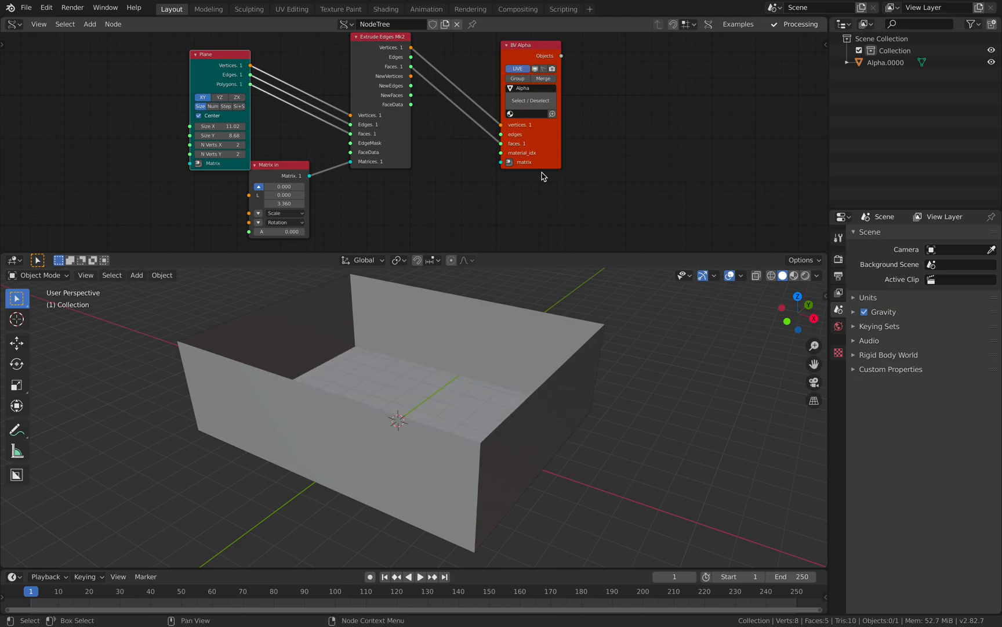
{"action": "left_click_drag", "start_coordinate": [548, 160], "coordinate": [519, 166]}
Add a Solidify modifier to the generated box mesh and set its thickness to about 0.55 m
{"action": "middle_click_drag", "start_coordinate": [413, 325], "coordinate": [572, 359]}
{"action": "left_click", "coordinate": [424, 386]}
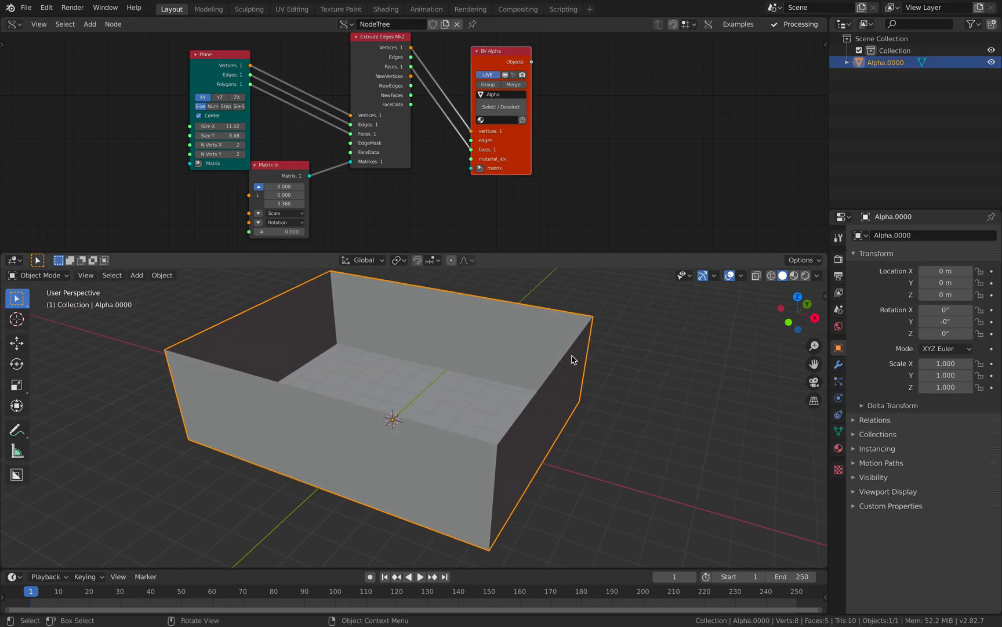
{"action": "left_click", "coordinate": [838, 364]}
{"action": "left_click", "coordinate": [884, 238]}
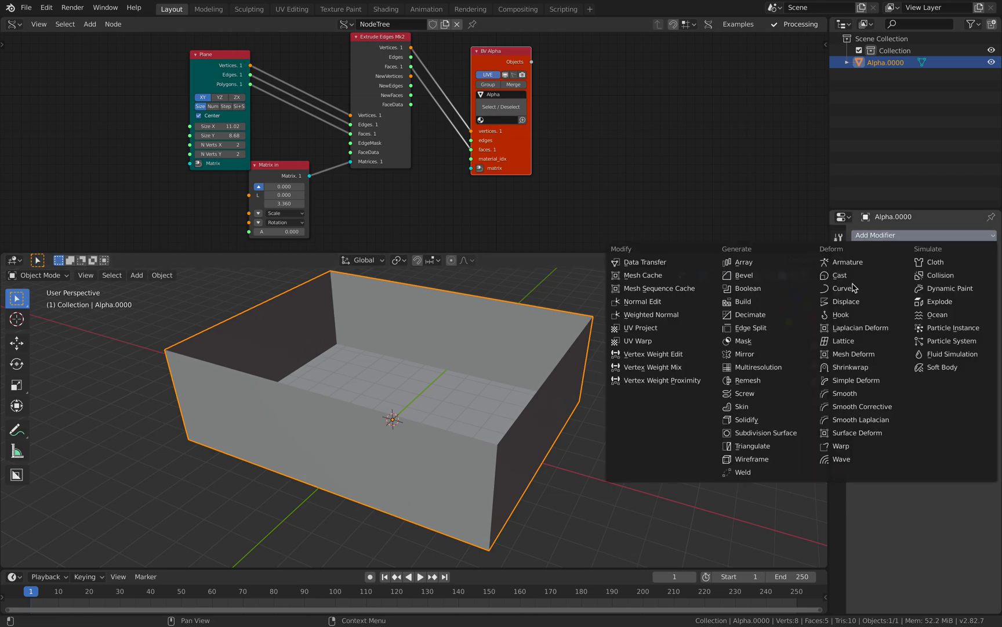
{"action": "left_click", "coordinate": [780, 416]}
{"action": "left_click_drag", "start_coordinate": [903, 302], "coordinate": [934, 302]}
{"action": "middle_click_drag", "start_coordinate": [542, 402], "coordinate": [545, 371]}
{"action": "scroll", "coordinate": [488, 164], "scroll_direction": "down", "scroll_amount": 1}
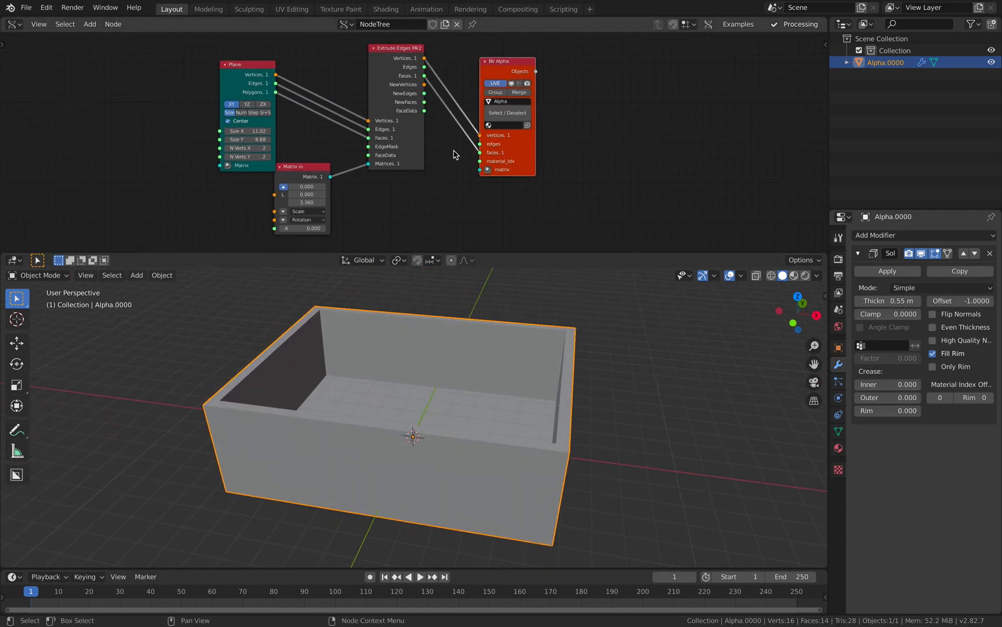
Save the file on the Desktop as advanced_bento_001.blend
{"action": "left_click", "coordinate": [26, 8]}
{"action": "left_click", "coordinate": [65, 100]}
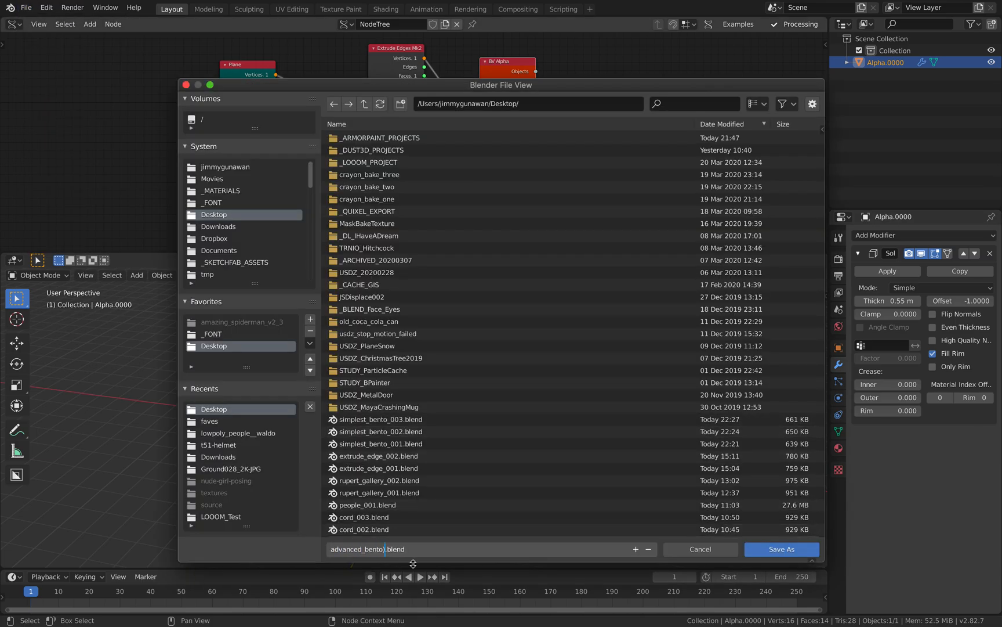
{"action": "key", "text": "Return"}
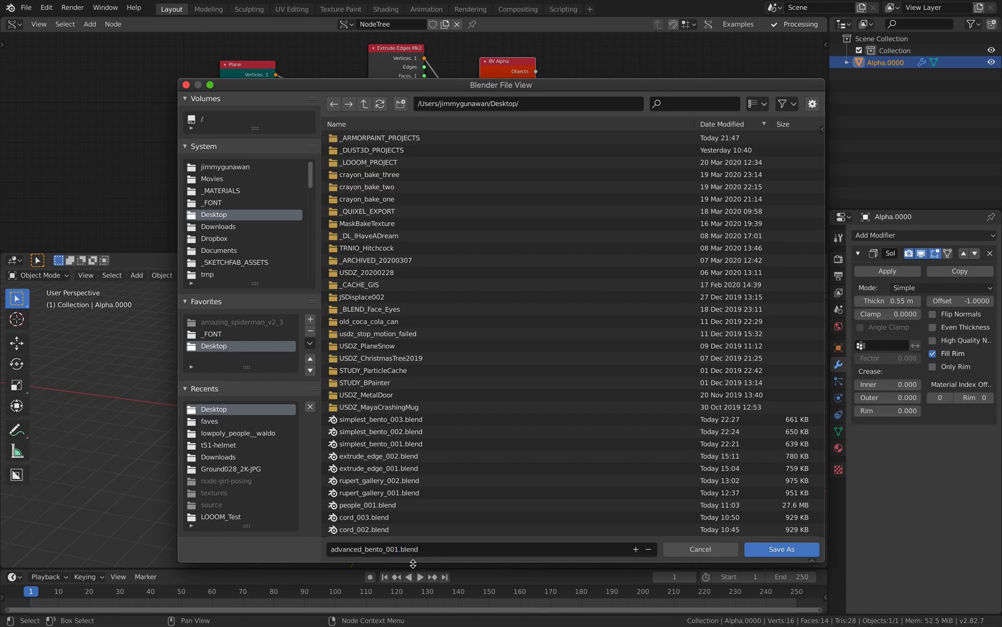
{"action": "left_click", "coordinate": [744, 548]}
Space out the node layout by moving the Plane and viewer nodes away from Extrude Edges Mk2
{"action": "left_click_drag", "start_coordinate": [233, 84], "coordinate": [222, 79]}
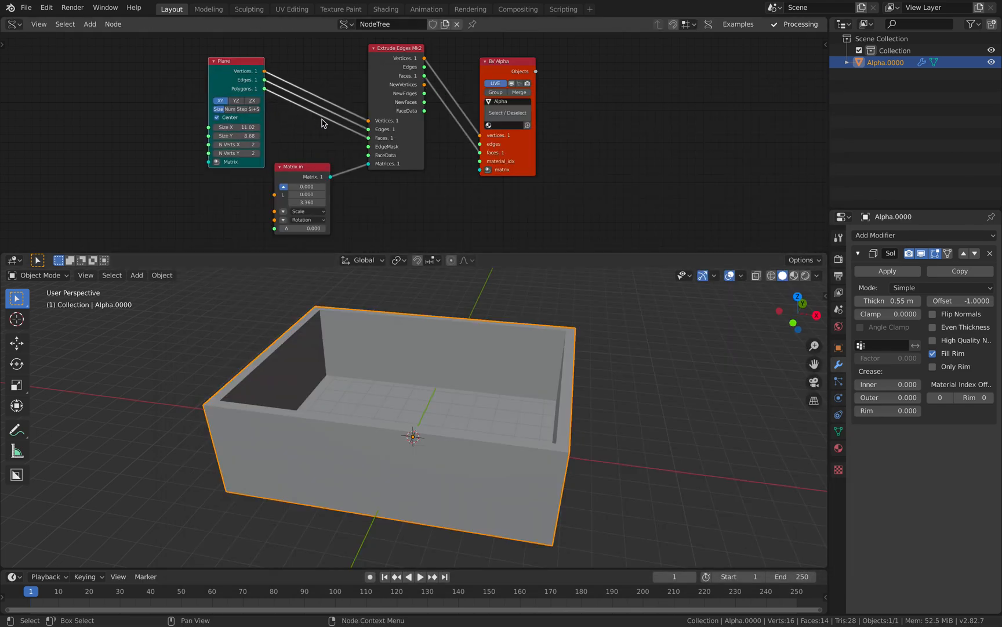
{"action": "left_click_drag", "start_coordinate": [416, 142], "coordinate": [416, 144]}
{"action": "left_click_drag", "start_coordinate": [522, 153], "coordinate": [538, 153]}
Enable Shadow and Cavity in the 3D viewport's solid shading options
{"action": "scroll", "coordinate": [417, 166], "scroll_direction": "up", "scroll_amount": 2}
{"action": "middle_click_drag", "start_coordinate": [417, 166], "coordinate": [449, 174]}
{"action": "middle_click_drag", "start_coordinate": [423, 333], "coordinate": [404, 352]}
{"action": "middle_click_drag", "start_coordinate": [311, 156], "coordinate": [317, 143]}
{"action": "middle_click_drag", "start_coordinate": [347, 390], "coordinate": [345, 368]}
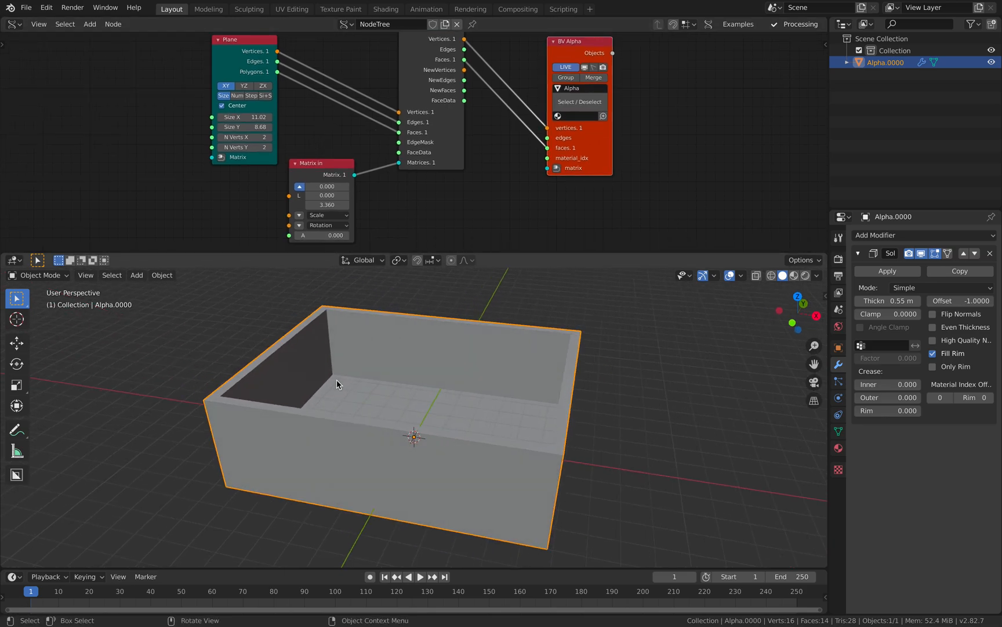
{"action": "mouse_move", "coordinate": [423, 408]}
{"action": "middle_mouse_down"}
{"action": "mouse_move", "coordinate": [414, 390]}
{"action": "mouse_move", "coordinate": [416, 400]}
{"action": "middle_mouse_up"}
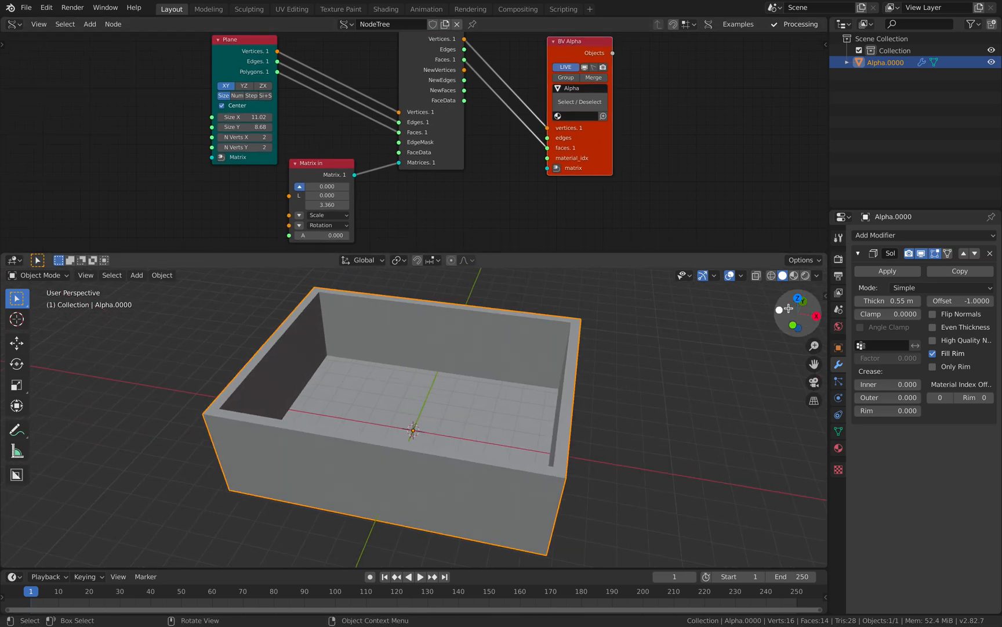
{"action": "left_click", "coordinate": [817, 275]}
{"action": "left_click", "coordinate": [750, 530]}
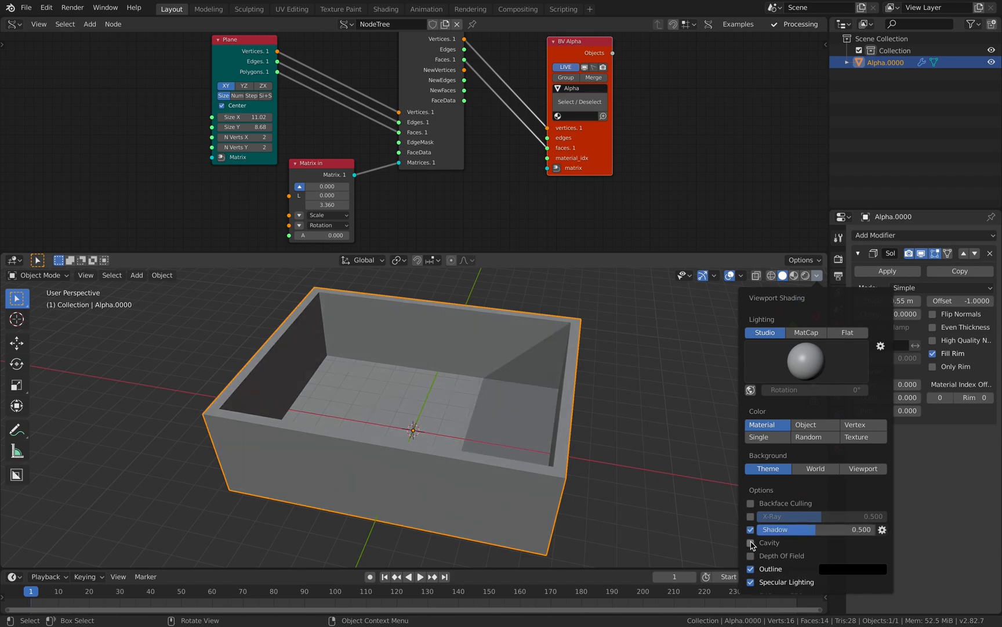
Divide the box into compartments by setting the plane's N Verts X to 5 and N Verts Y to 4
{"action": "left_click_drag", "start_coordinate": [252, 115], "coordinate": [225, 121]}
{"action": "left_click", "coordinate": [241, 144]}
{"action": "left_click", "coordinate": [240, 144]}
{"action": "left_click", "coordinate": [240, 144]}
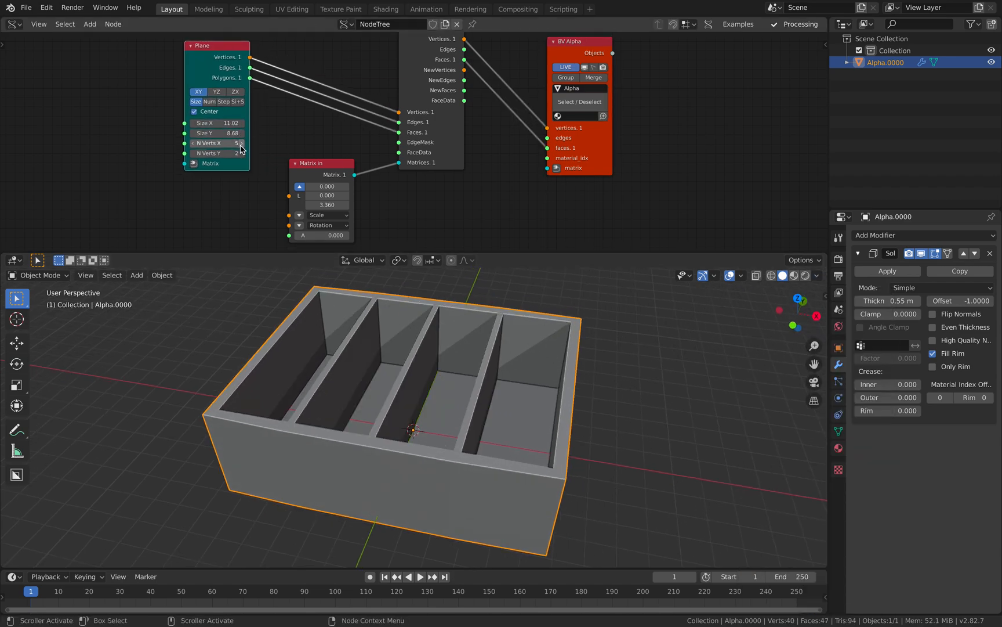
{"action": "left_click", "coordinate": [243, 154]}
{"action": "left_click", "coordinate": [243, 154]}
Try a level 2 Subdivision Surface modifier on the divided box, and remove it again
{"action": "mouse_move", "coordinate": [519, 387]}
{"action": "middle_mouse_down"}
{"action": "mouse_move", "coordinate": [497, 398]}
{"action": "mouse_move", "coordinate": [441, 374]}
{"action": "mouse_move", "coordinate": [473, 386]}
{"action": "mouse_move", "coordinate": [490, 412]}
{"action": "mouse_move", "coordinate": [522, 396]}
{"action": "middle_mouse_up"}
{"action": "key", "text": "ctrl+2"}
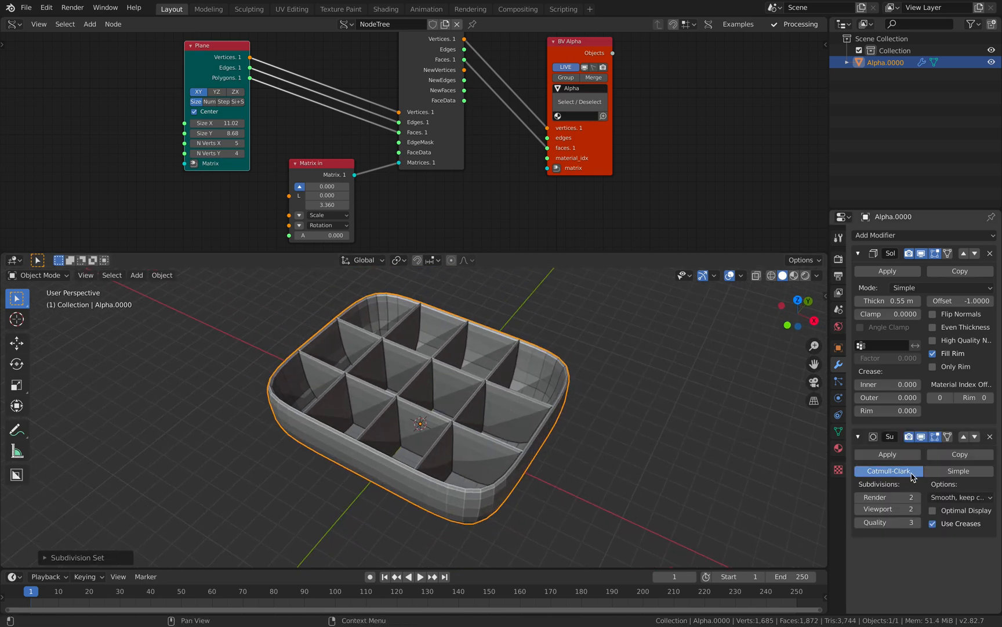
{"action": "left_click", "coordinate": [990, 437]}
Add a Bevel modifier to the divided box after its Solidify modifier
{"action": "left_click", "coordinate": [897, 241]}
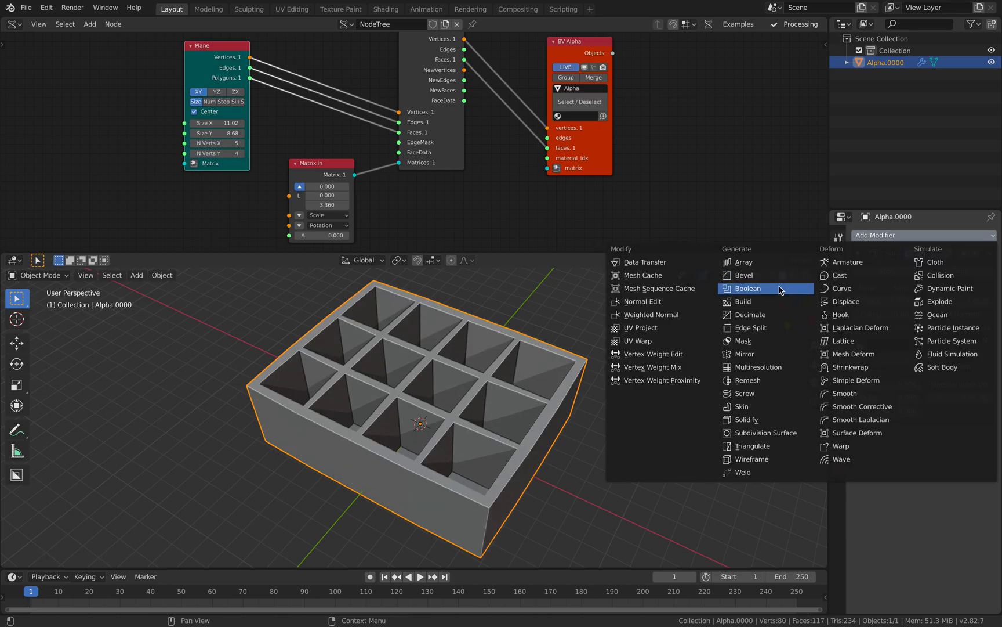
{"action": "left_click", "coordinate": [780, 290]}
{"action": "middle_click_drag", "start_coordinate": [637, 342], "coordinate": [567, 361]}
{"action": "scroll", "coordinate": [398, 419], "scroll_direction": "up", "scroll_amount": 2}
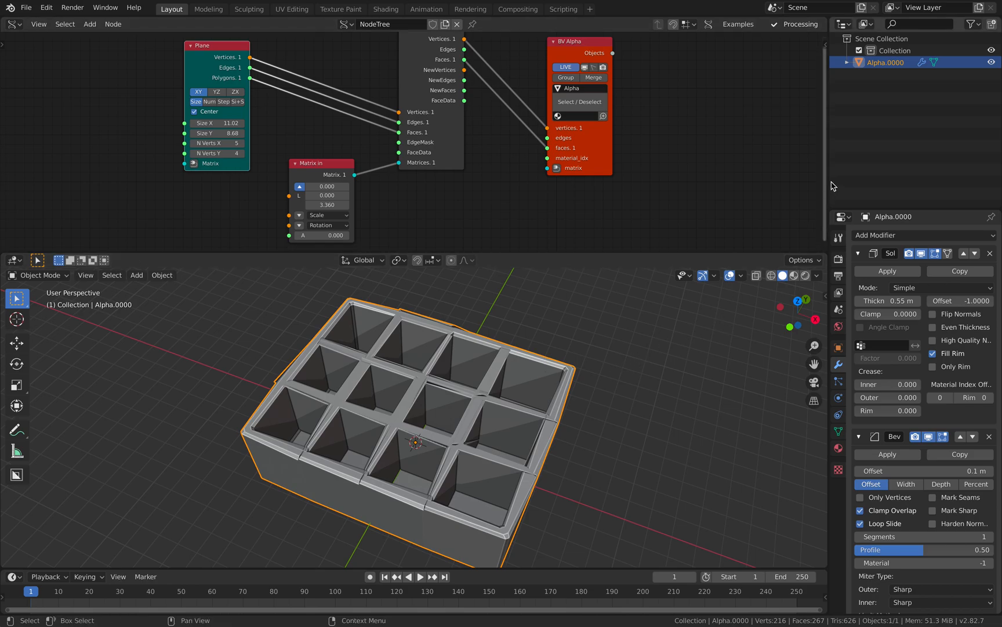
Widen the properties editor and set the Solidify modifier's mode to Complex
{"action": "left_click_drag", "start_coordinate": [829, 181], "coordinate": [764, 181]}
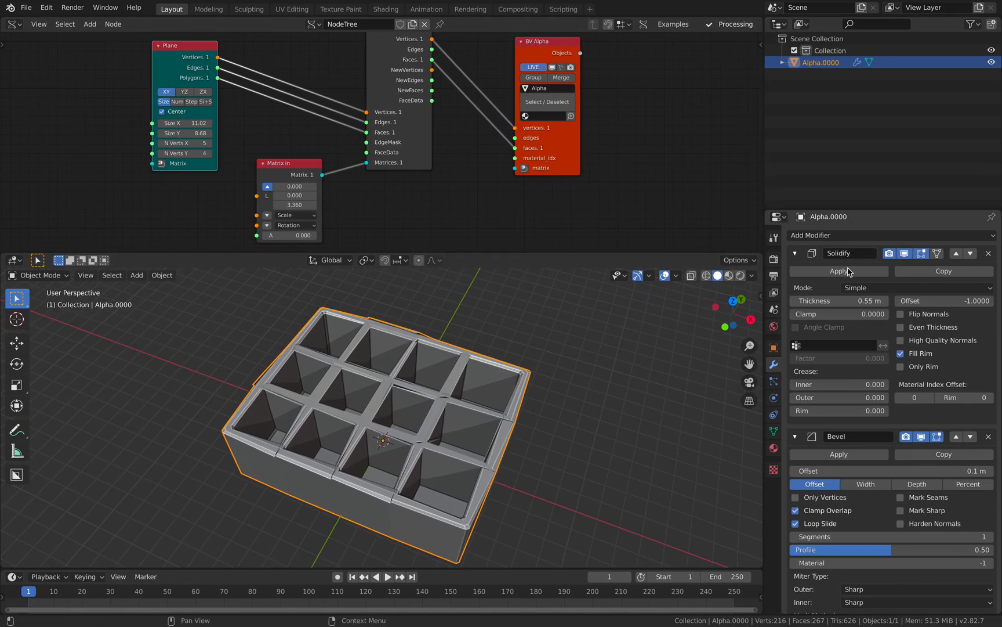
{"action": "left_click", "coordinate": [860, 290]}
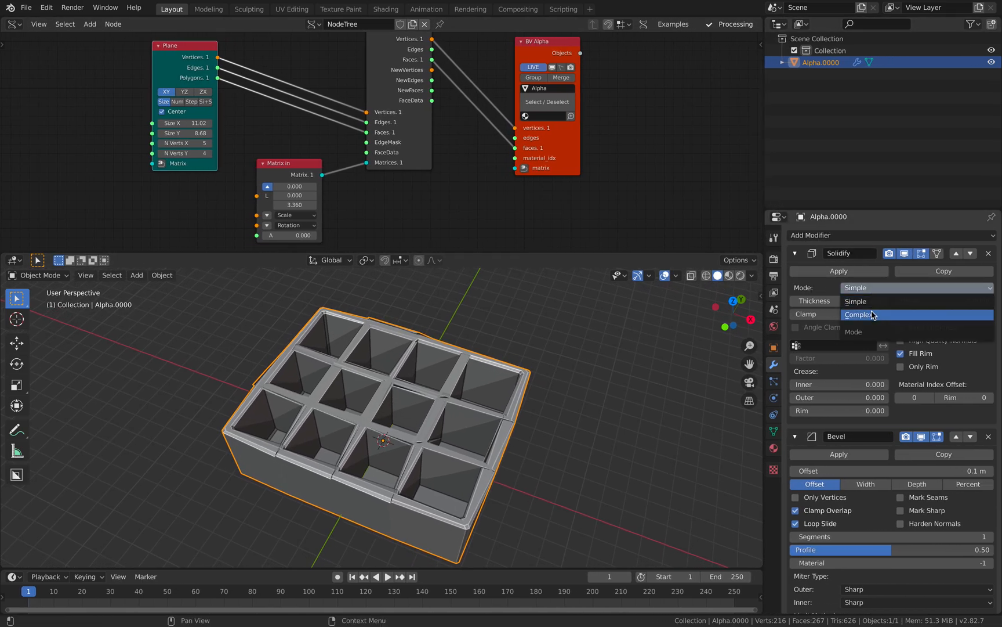
{"action": "left_click", "coordinate": [867, 316]}
{"action": "left_click", "coordinate": [874, 288]}
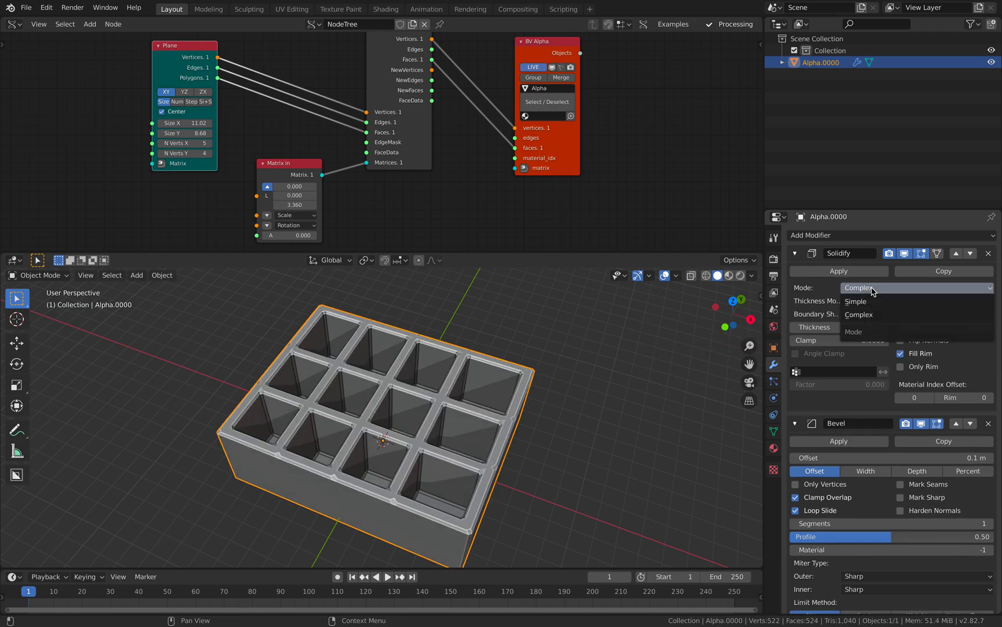
Set the Solidify thickness to about 0.49 m and the Bevel offset to about 0.062 m
{"action": "middle_click_drag", "start_coordinate": [620, 351], "coordinate": [640, 351]}
{"action": "mouse_move", "coordinate": [823, 329]}
{"action": "left_mouse_down"}
{"action": "mouse_move", "coordinate": [835, 329]}
{"action": "mouse_move", "coordinate": [811, 329]}
{"action": "mouse_move", "coordinate": [835, 327]}
{"action": "left_mouse_up"}
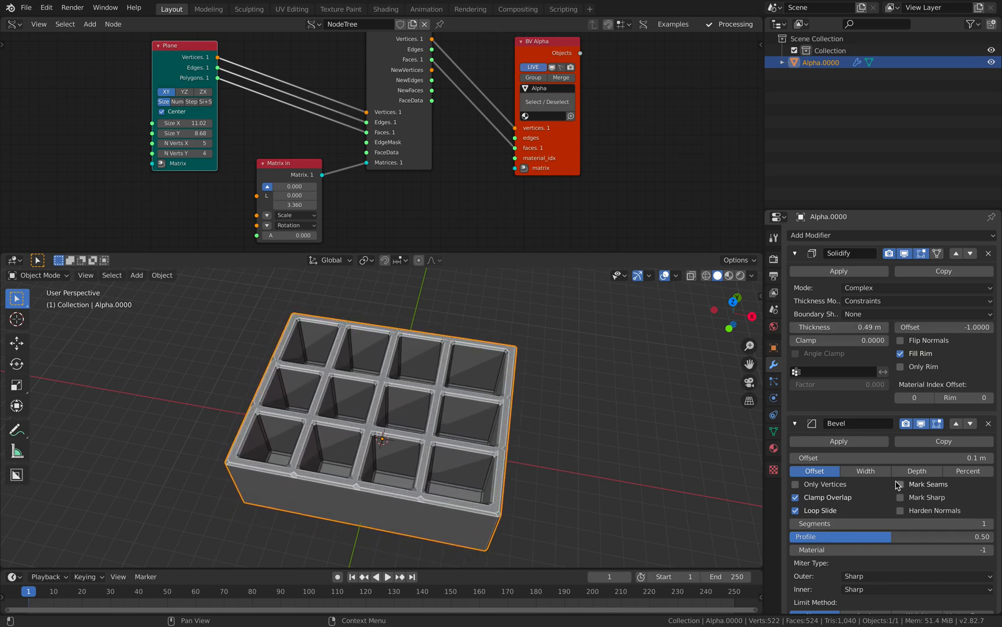
{"action": "left_click_drag", "start_coordinate": [888, 460], "coordinate": [877, 460]}
{"action": "middle_click_drag", "start_coordinate": [445, 436], "coordinate": [549, 482]}
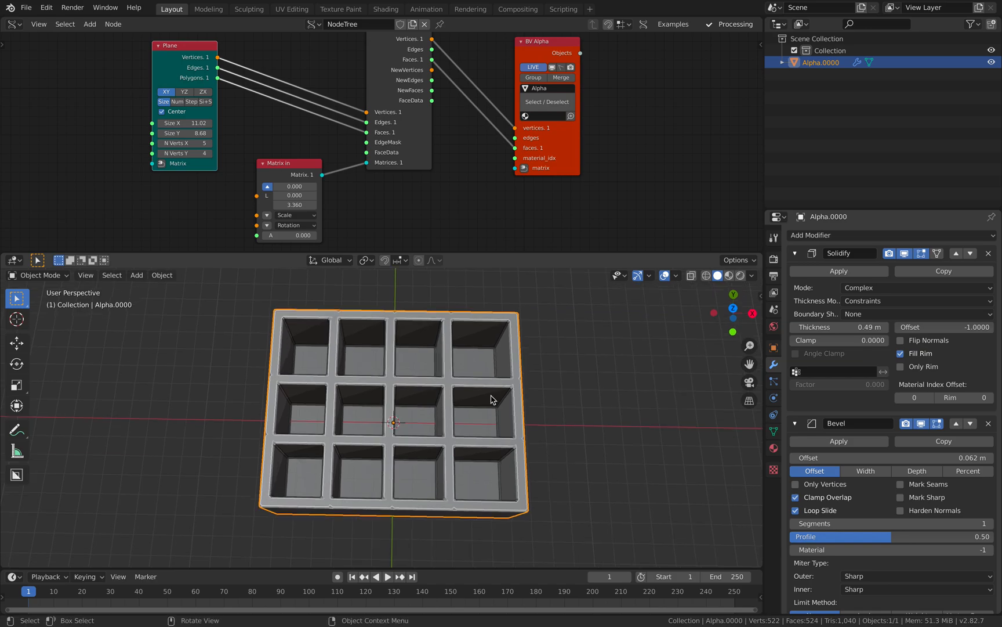
Set the Plane node to about 14.02 by 7.84 with 7 X vertices, and the Solidify thickness to about 0.258 m
{"action": "left_click_drag", "start_coordinate": [210, 133], "coordinate": [244, 125]}
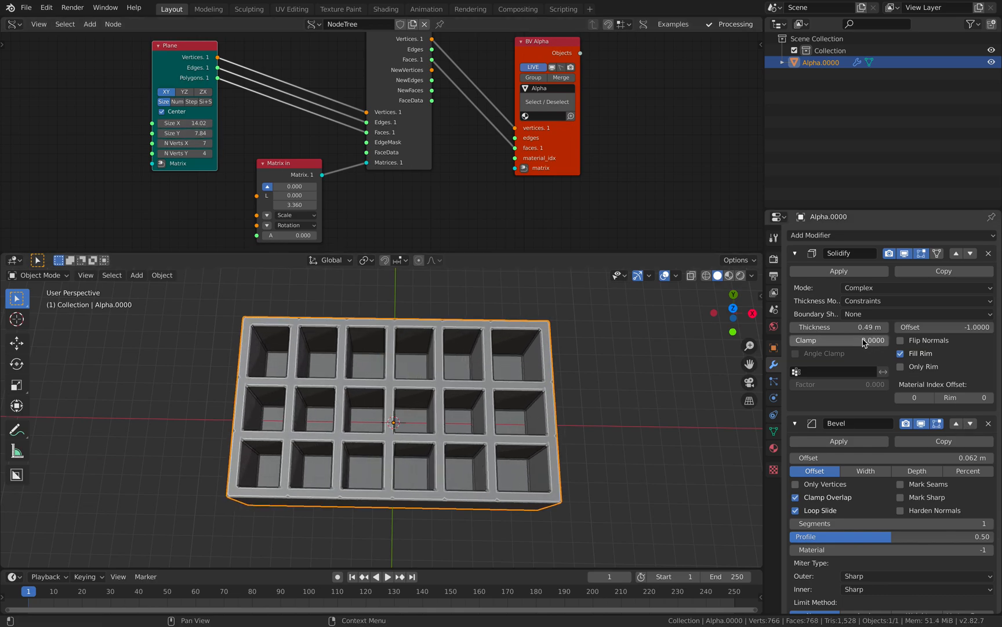
{"action": "left_click_drag", "start_coordinate": [841, 327], "coordinate": [800, 327]}
{"action": "middle_click_drag", "start_coordinate": [400, 441], "coordinate": [383, 415]}
Enable smooth shade and calculate normals in the BV Alpha viewer node's properties
{"action": "key", "text": "Home"}
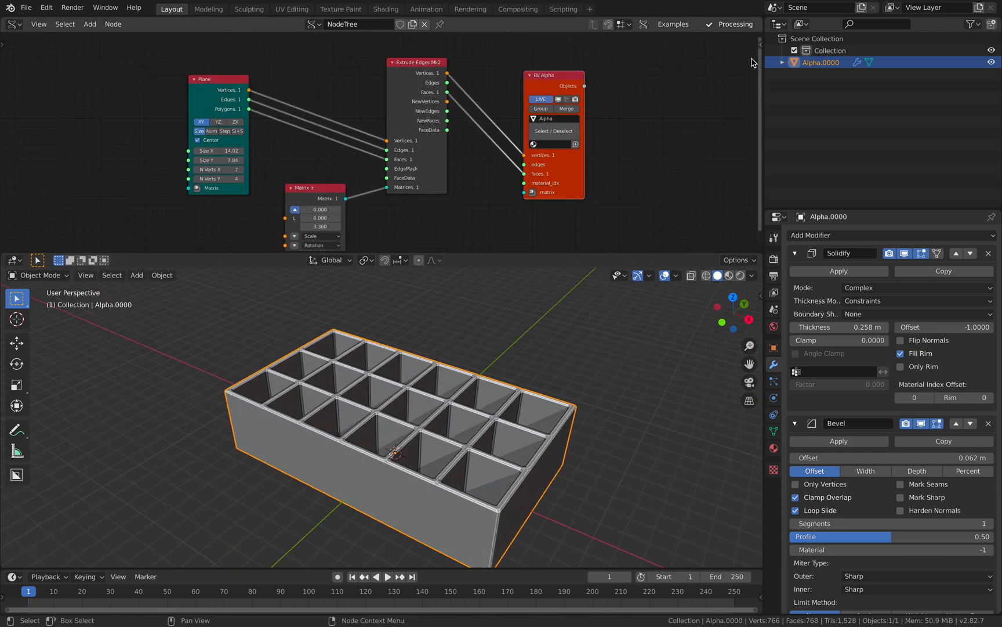
{"action": "left_click", "coordinate": [759, 46]}
{"action": "left_click_drag", "start_coordinate": [486, 81], "coordinate": [485, 79]}
{"action": "left_click", "coordinate": [757, 104]}
{"action": "left_click", "coordinate": [756, 50]}
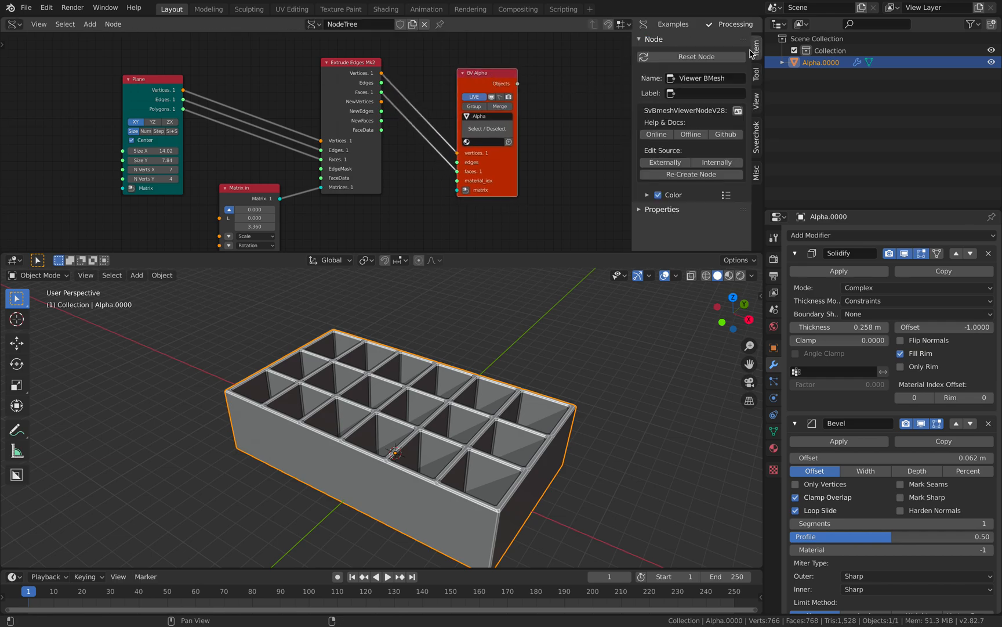
{"action": "left_click", "coordinate": [667, 212]}
{"action": "scroll", "coordinate": [687, 213], "scroll_direction": "down", "scroll_amount": 4}
{"action": "left_click", "coordinate": [683, 218]}
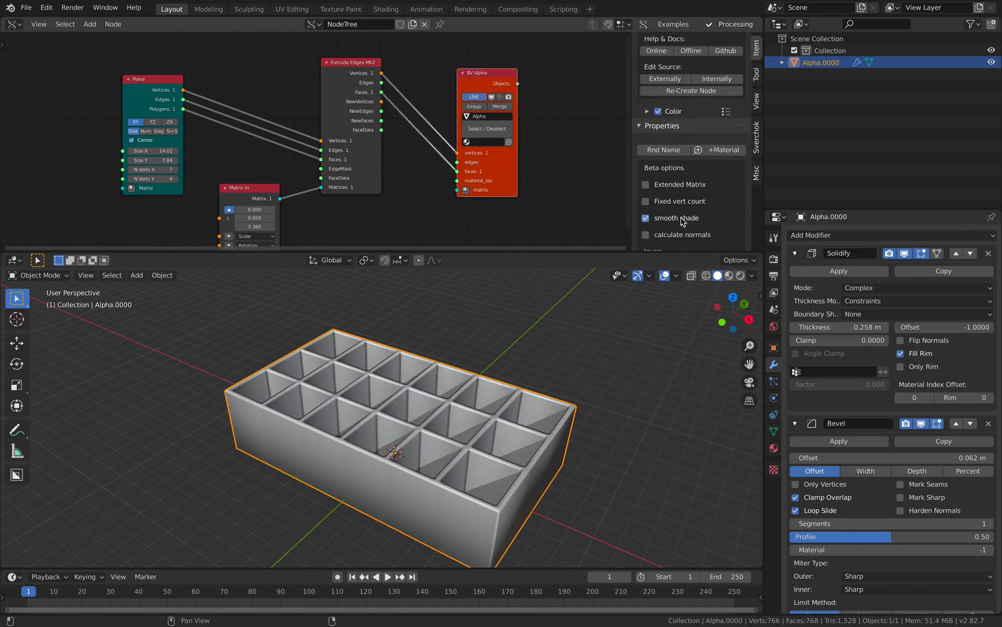
{"action": "left_click", "coordinate": [682, 234]}
Lower the box by setting the Matrix in node's Z location to about 1.692, and save the file
{"action": "middle_click_drag", "start_coordinate": [609, 287], "coordinate": [558, 364]}
{"action": "middle_click_drag", "start_coordinate": [311, 218], "coordinate": [316, 171]}
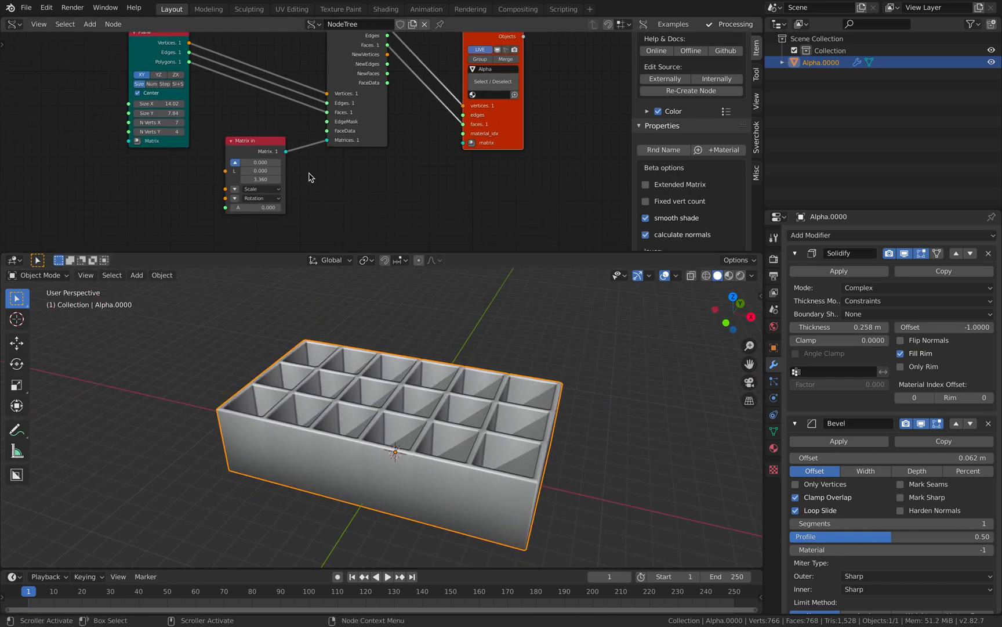
{"action": "left_click_drag", "start_coordinate": [264, 179], "coordinate": [234, 179]}
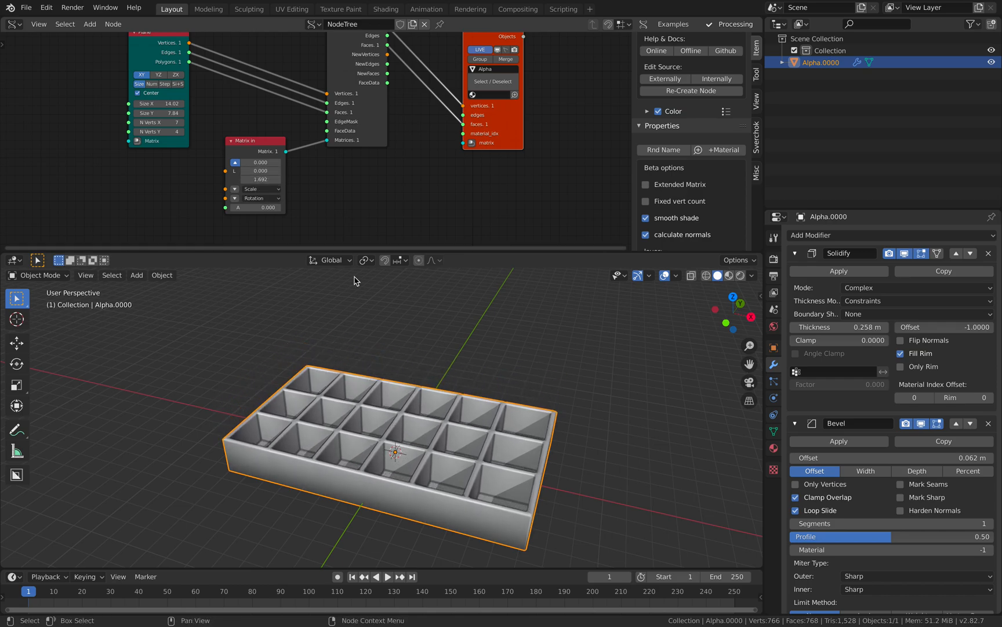
{"action": "middle_click_drag", "start_coordinate": [417, 355], "coordinate": [435, 432]}
{"action": "middle_click_drag", "start_coordinate": [435, 432], "coordinate": [414, 411], "text": "ctrl"}
{"action": "key", "text": "ctrl+s"}
Duplicate the divided box along the X axis and place the copy beside the original
{"action": "scroll", "coordinate": [434, 399], "scroll_direction": "down", "scroll_amount": 4}
{"action": "key", "text": "shift+d"}
{"action": "key", "text": "x"}
{"action": "left_click", "coordinate": [293, 405]}
{"action": "middle_click_drag", "start_coordinate": [294, 405], "coordinate": [336, 403], "text": "shift"}
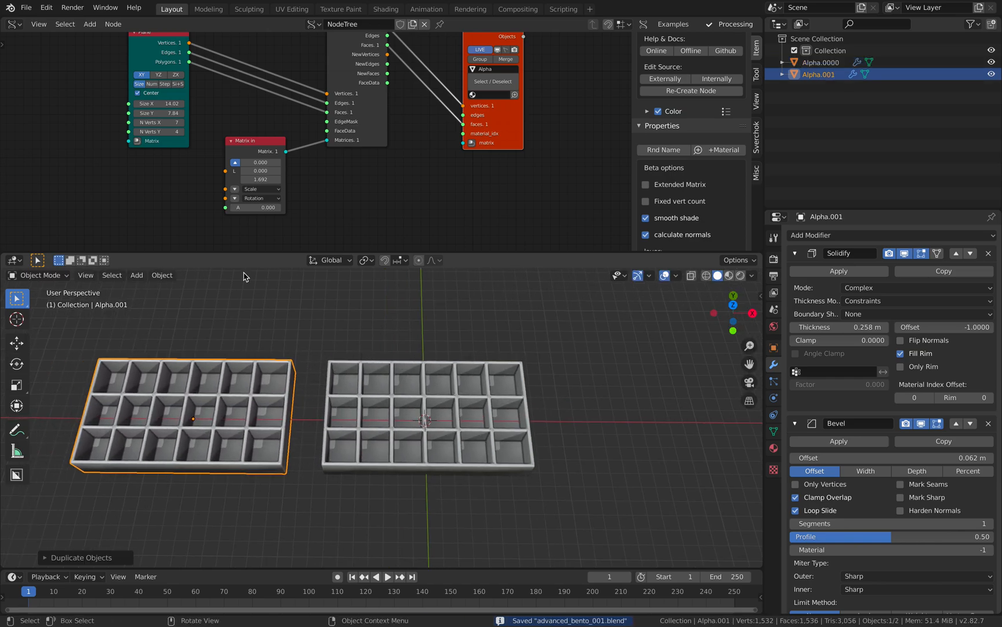
Hide the node sidebar, move the Plane node away from Extrude Edges Mk2, and disconnect the three links between them
{"action": "scroll", "coordinate": [161, 132], "scroll_direction": "down", "scroll_amount": 1}
{"action": "middle_click_drag", "start_coordinate": [161, 134], "coordinate": [206, 165]}
{"action": "left_click_drag", "start_coordinate": [186, 87], "coordinate": [164, 89]}
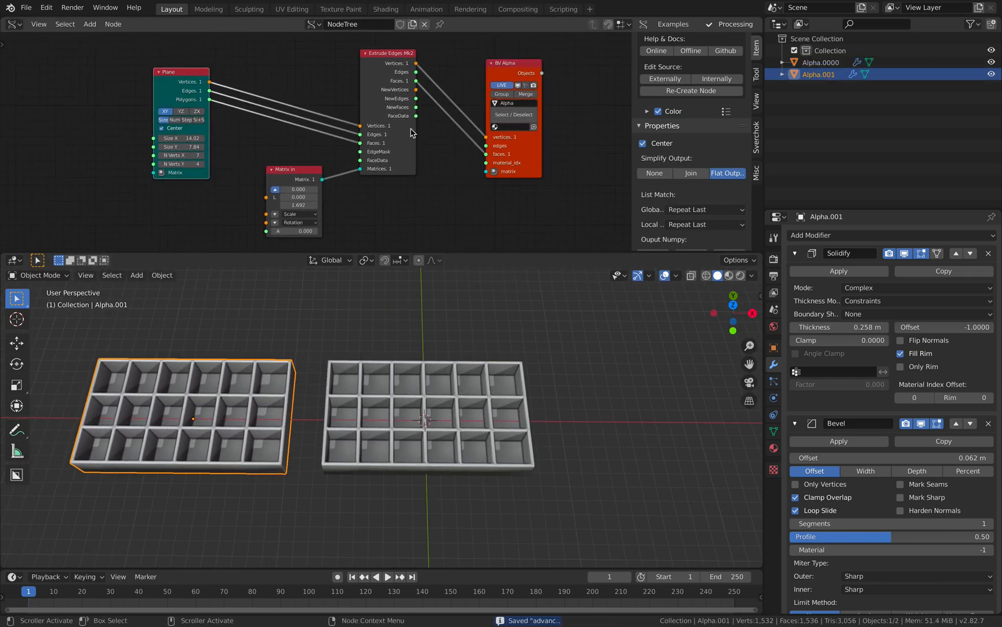
{"action": "left_click_drag", "start_coordinate": [633, 114], "coordinate": [839, 114]}
{"action": "middle_click_drag", "start_coordinate": [279, 103], "coordinate": [283, 132]}
{"action": "left_click_drag", "start_coordinate": [246, 107], "coordinate": [223, 113]}
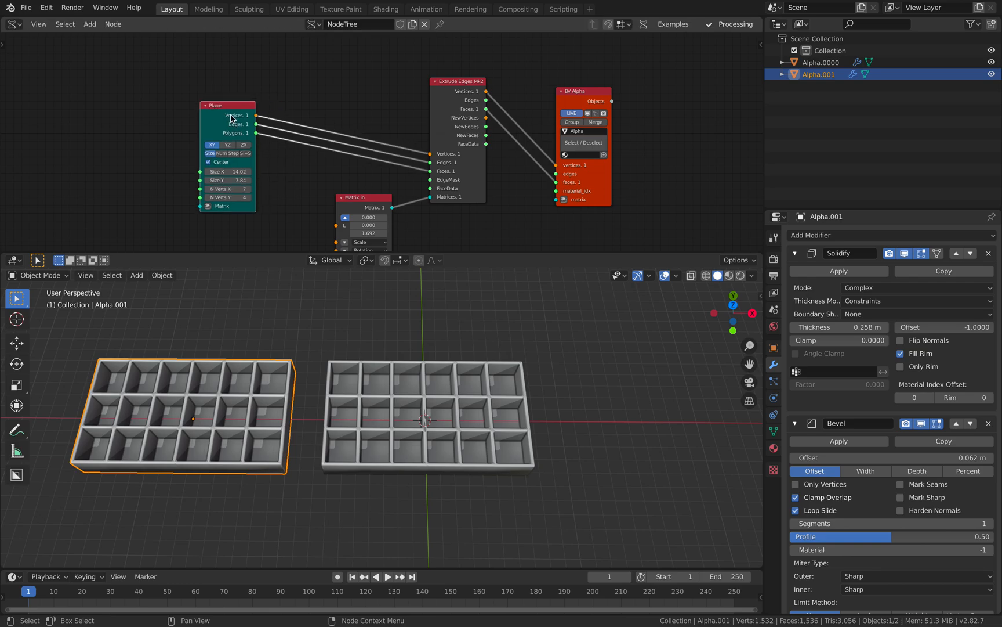
{"action": "scroll", "coordinate": [231, 119], "scroll_direction": "up", "scroll_amount": 1}
{"action": "left_click_drag", "start_coordinate": [442, 168], "coordinate": [394, 167]}
Add a Diamond Mesh node between the Plane and Extrude Edges Mk2 nodes
{"action": "key", "text": "shift+a"}
{"action": "left_click", "coordinate": [278, 100]}
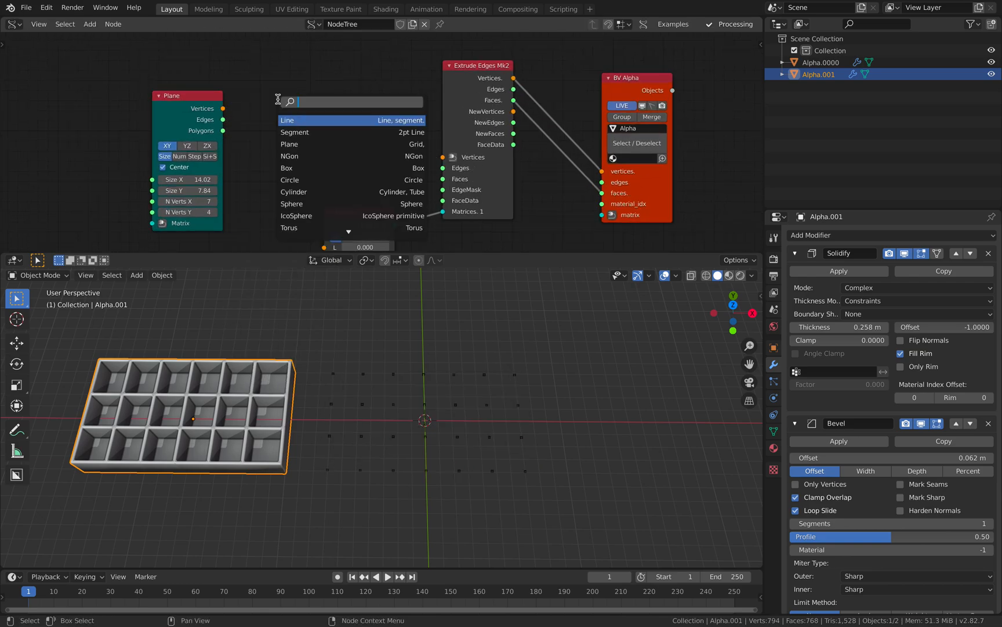
{"action": "type", "text": "dia"}
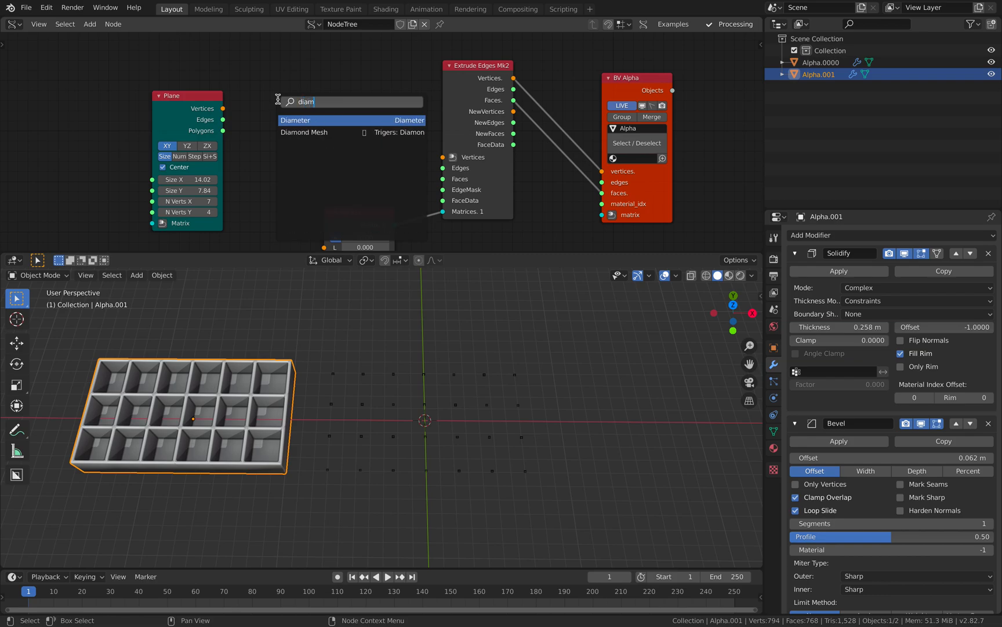
{"action": "type", "text": "m"}
{"action": "left_click", "coordinate": [284, 132]}
{"action": "left_click", "coordinate": [276, 107]}
Connect Plane Vertices and Edges to Diamond Mesh, and Diamond Mesh Vertices and Faces to Extrude Edges Mk2
{"action": "left_click_drag", "start_coordinate": [222, 108], "coordinate": [239, 119]}
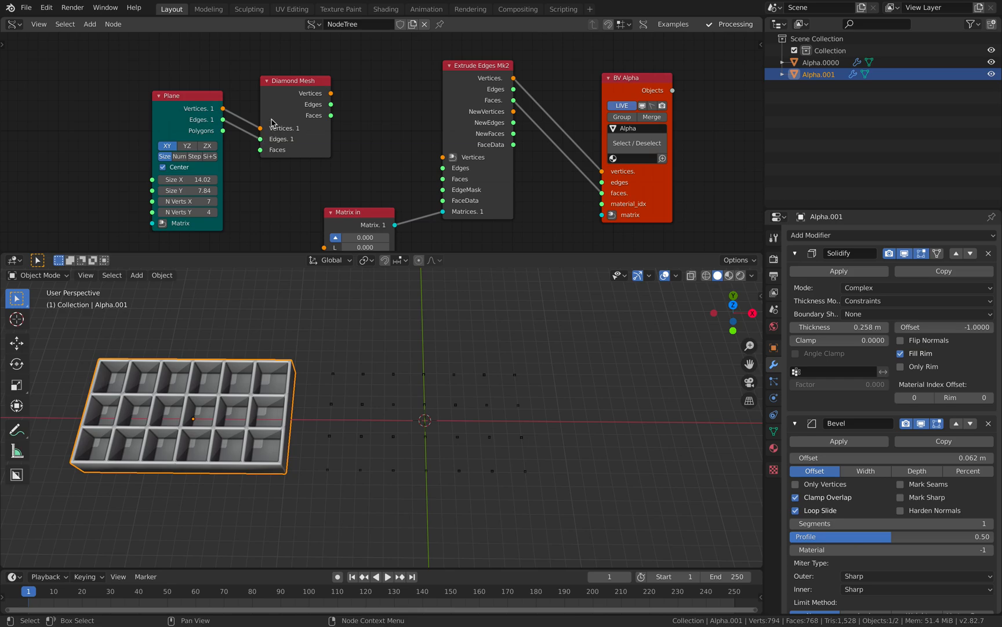
{"action": "left_click_drag", "start_coordinate": [435, 156], "coordinate": [442, 157]}
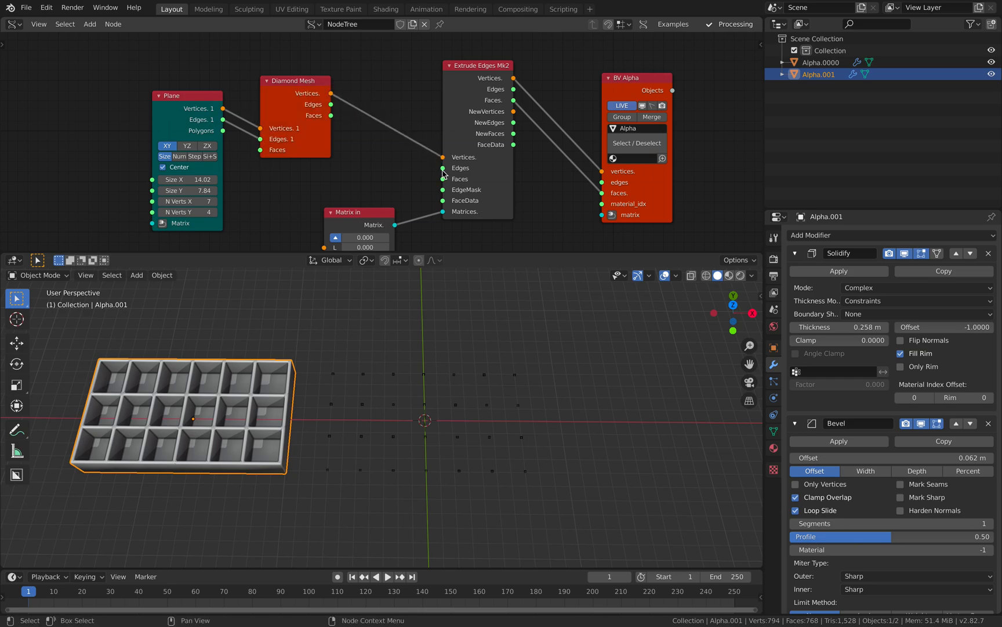
{"action": "left_click_drag", "start_coordinate": [339, 120], "coordinate": [335, 116]}
{"action": "middle_click_drag", "start_coordinate": [415, 315], "coordinate": [414, 325]}
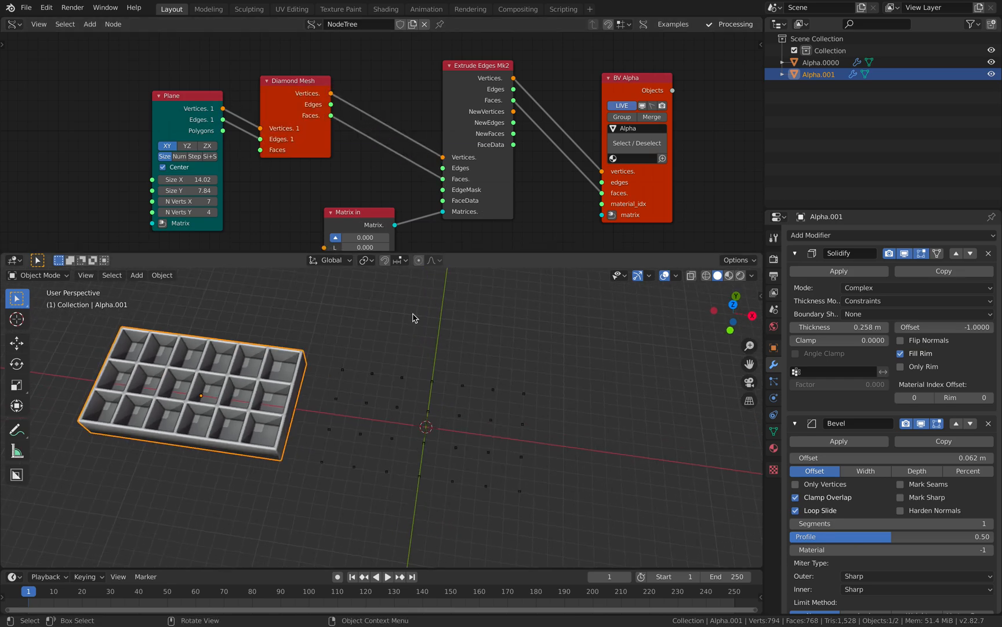
{"action": "left_click_drag", "start_coordinate": [324, 121], "coordinate": [338, 127]}
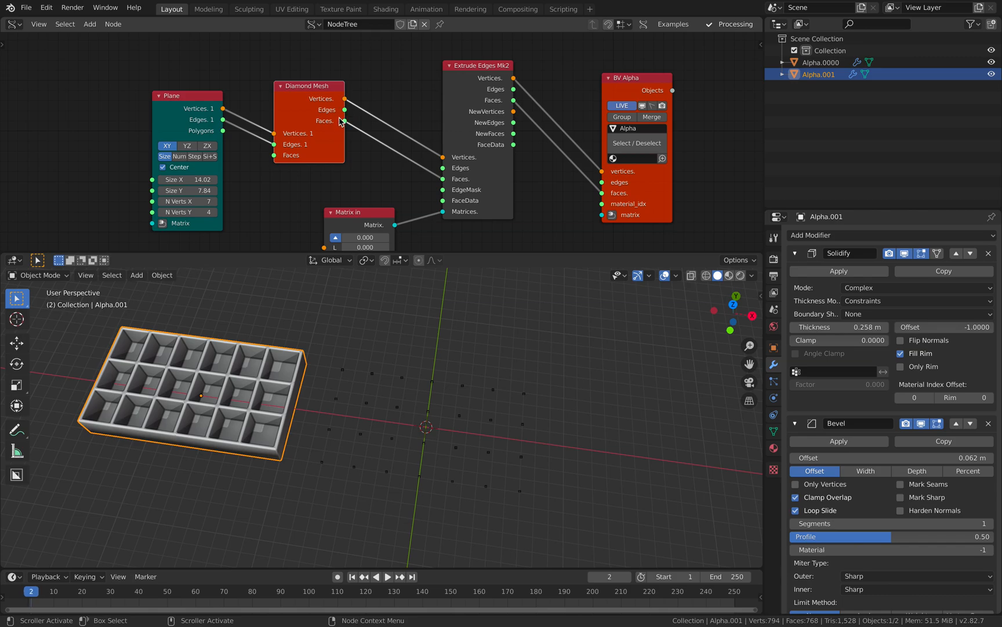
Replace the Diamond Mesh Faces link to Extrude Edges Mk2 with an Edges link, and connect Plane Polygons to Diamond Mesh Faces
{"action": "scroll", "coordinate": [387, 164], "scroll_direction": "down", "scroll_amount": 2}
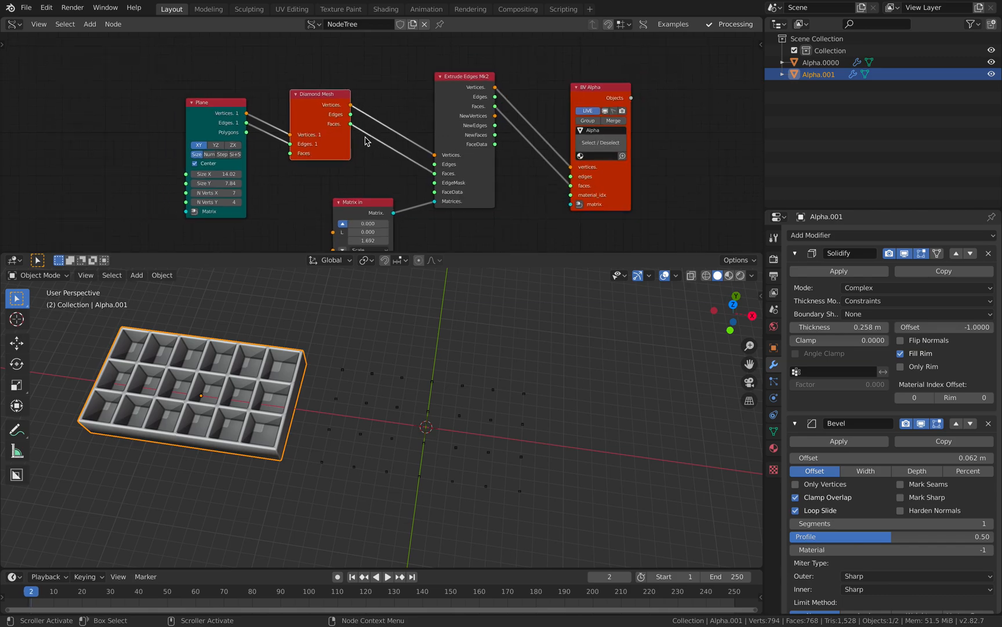
{"action": "scroll", "coordinate": [380, 144], "scroll_direction": "up", "scroll_amount": 1}
{"action": "left_click_drag", "start_coordinate": [443, 179], "coordinate": [414, 185]}
{"action": "left_click_drag", "start_coordinate": [323, 106], "coordinate": [329, 108]}
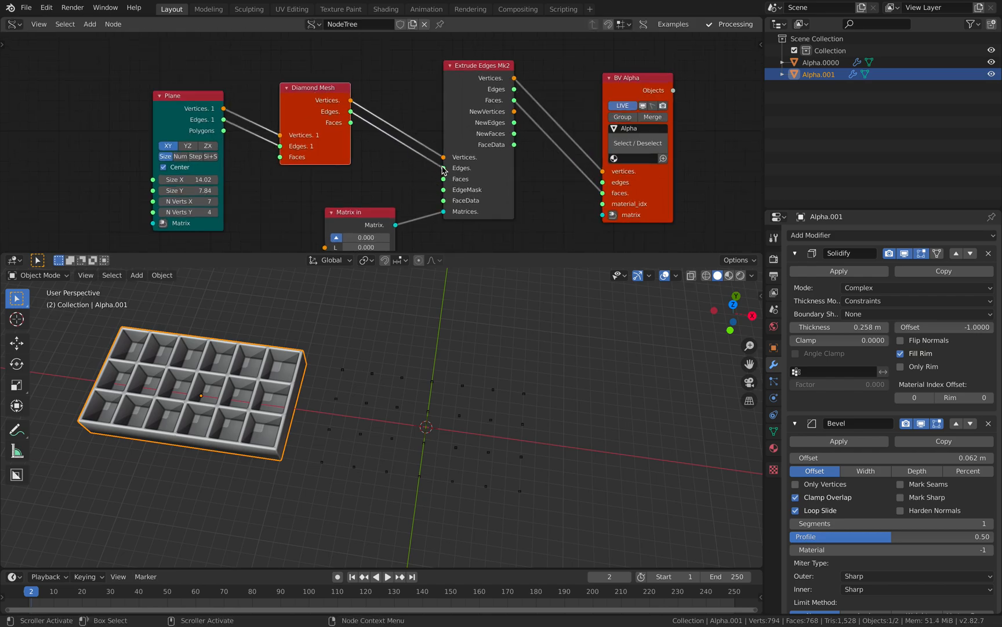
{"action": "left_click_drag", "start_coordinate": [224, 131], "coordinate": [281, 157]}
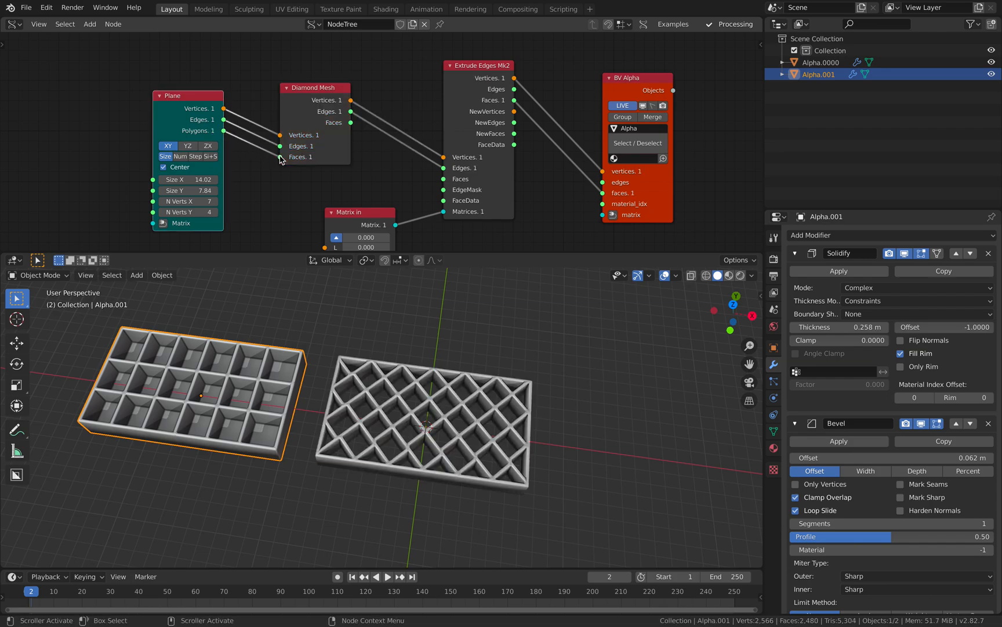
Connect the Diamond Mesh Faces output to the Faces input of Extrude Edges Mk2
{"action": "mouse_move", "coordinate": [428, 313]}
{"action": "middle_mouse_down"}
{"action": "mouse_move", "coordinate": [389, 331]}
{"action": "mouse_move", "coordinate": [416, 318]}
{"action": "middle_mouse_up"}
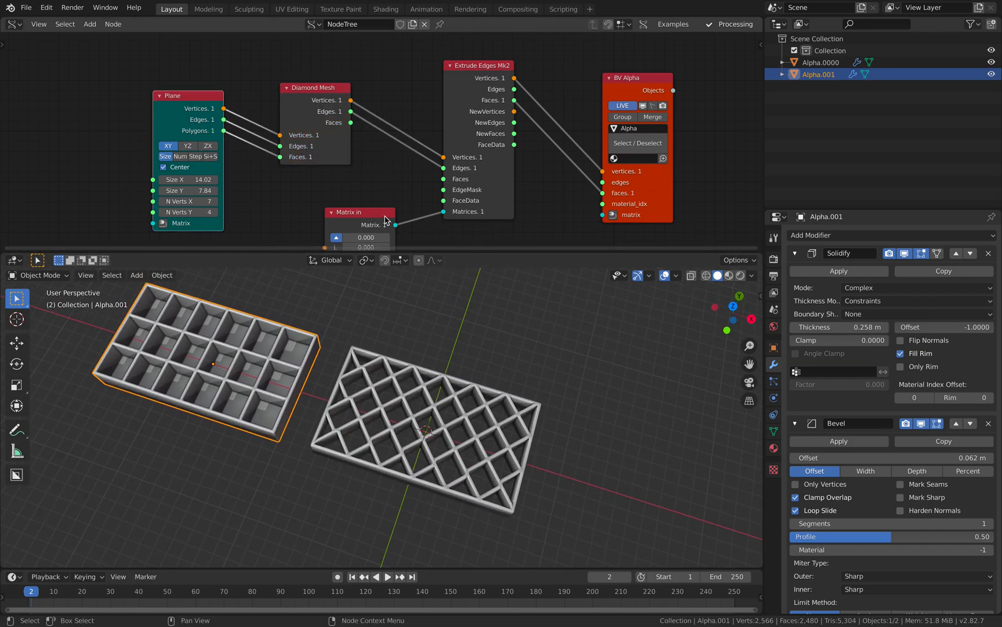
{"action": "middle_click_drag", "start_coordinate": [368, 153], "coordinate": [375, 149]}
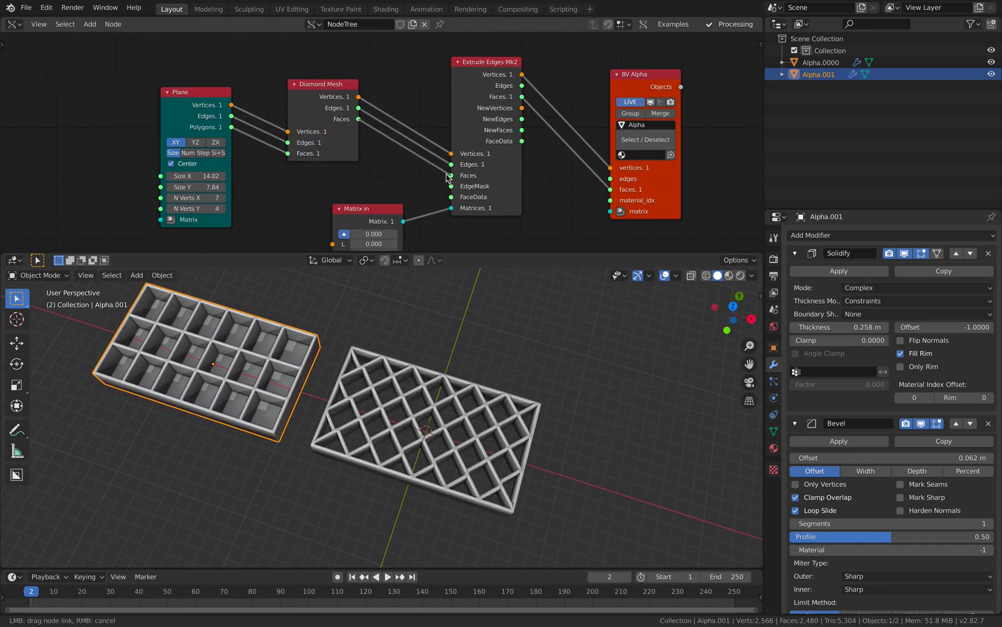
{"action": "left_click_drag", "start_coordinate": [447, 175], "coordinate": [449, 176]}
{"action": "scroll", "coordinate": [464, 371], "scroll_direction": "up", "scroll_amount": 3}
{"action": "mouse_move", "coordinate": [465, 369]}
{"action": "middle_mouse_down"}
{"action": "mouse_move", "coordinate": [488, 312]}
{"action": "mouse_move", "coordinate": [459, 380]}
{"action": "middle_mouse_up"}
Duplicate the diamond-patterned box and place the copy on the far side of the square-compartment box
{"action": "left_click", "coordinate": [459, 381]}
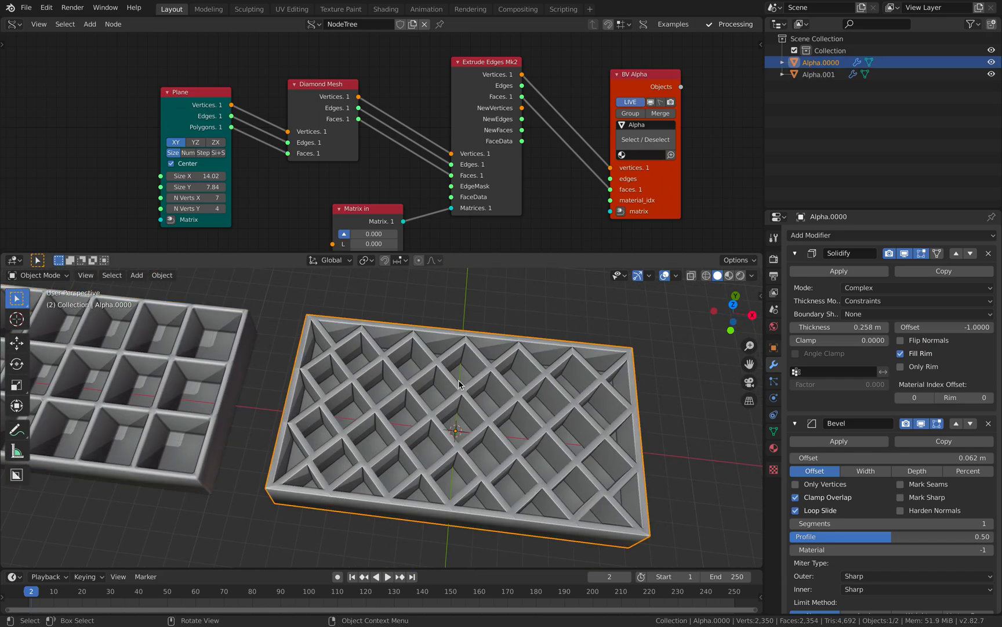
{"action": "scroll", "coordinate": [458, 383], "scroll_direction": "down", "scroll_amount": 4}
{"action": "key", "text": "shift+d"}
{"action": "left_click", "coordinate": [144, 304]}
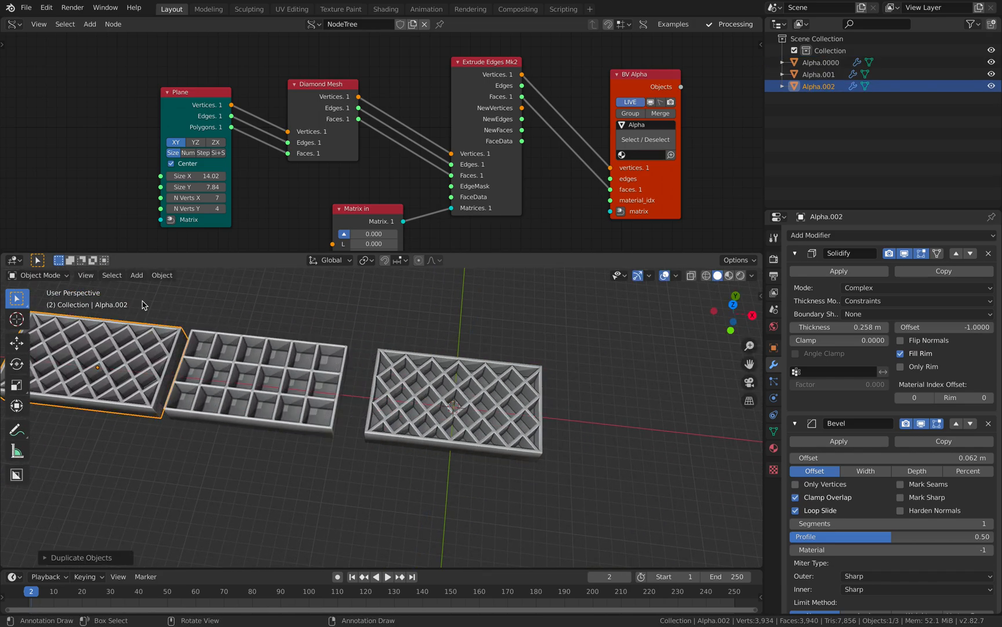
Disconnect the Diamond Mesh Faces link from Extrude Edges Mk2 to leave an open lattice
{"action": "scroll", "coordinate": [355, 366], "scroll_direction": "up", "scroll_amount": 3}
{"action": "left_click_drag", "start_coordinate": [449, 175], "coordinate": [395, 206]}
{"action": "middle_click_drag", "start_coordinate": [469, 347], "coordinate": [419, 403], "text": "shift"}
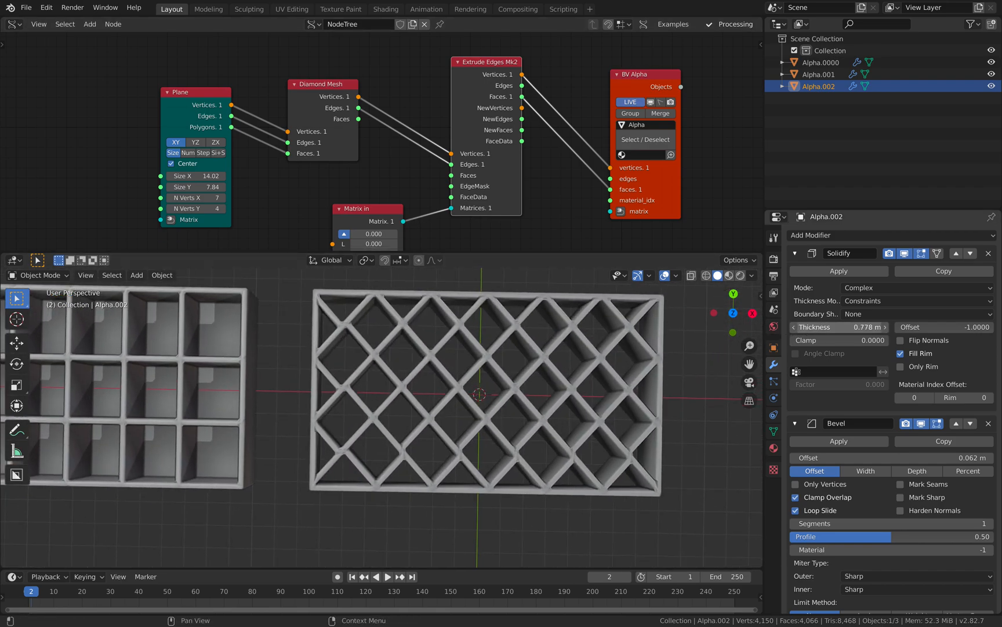
Select the live diamond lattice, then set the Matrix in Z location to about 3.072 and its Solidify thickness to about 0.158 m
{"action": "left_click", "coordinate": [602, 358]}
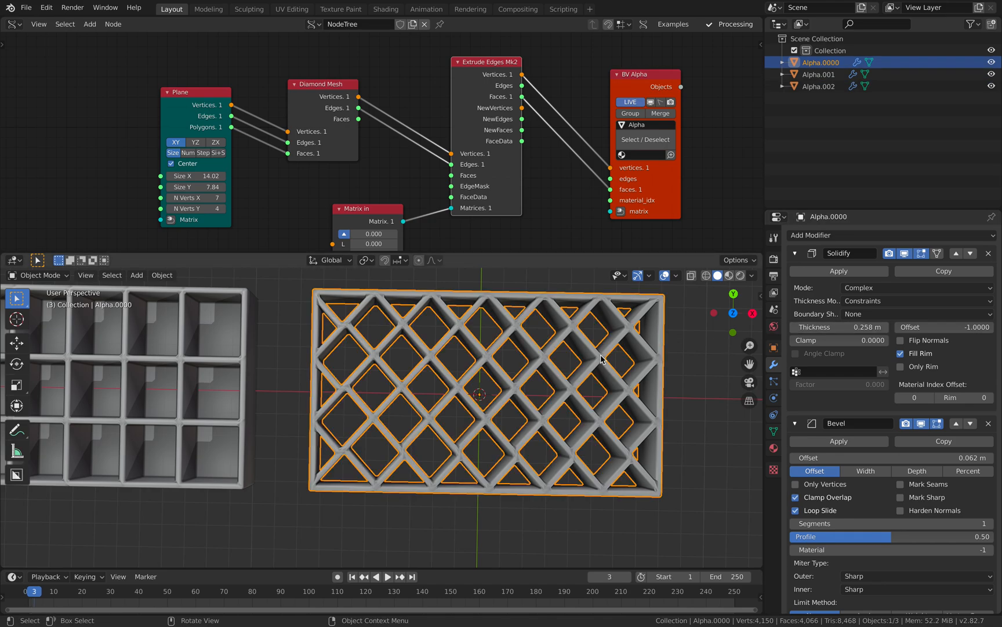
{"action": "scroll", "coordinate": [608, 355], "scroll_direction": "down", "scroll_amount": 6}
{"action": "scroll", "coordinate": [490, 372], "scroll_direction": "up", "scroll_amount": 3}
{"action": "scroll", "coordinate": [490, 381], "scroll_direction": "up", "scroll_amount": 1}
{"action": "scroll", "coordinate": [425, 166], "scroll_direction": "right", "scroll_amount": 2}
{"action": "scroll", "coordinate": [426, 165], "scroll_direction": "down", "scroll_amount": 5}
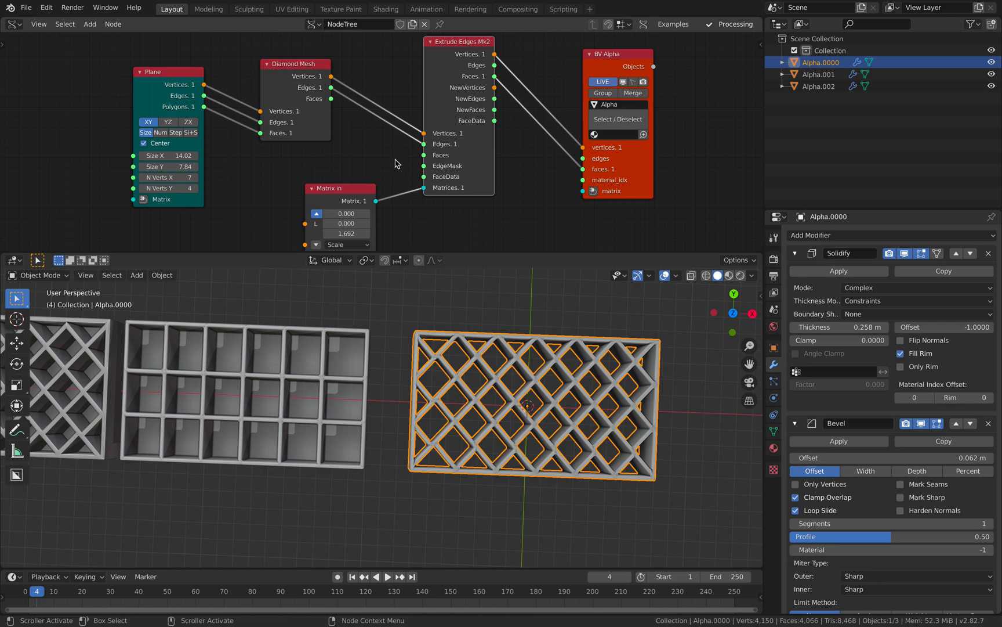
{"action": "mouse_move", "coordinate": [338, 169]}
{"action": "left_mouse_down"}
{"action": "mouse_move", "coordinate": [401, 169]}
{"action": "mouse_move", "coordinate": [357, 173]}
{"action": "left_mouse_up"}
{"action": "left_click_drag", "start_coordinate": [839, 327], "coordinate": [827, 327]}
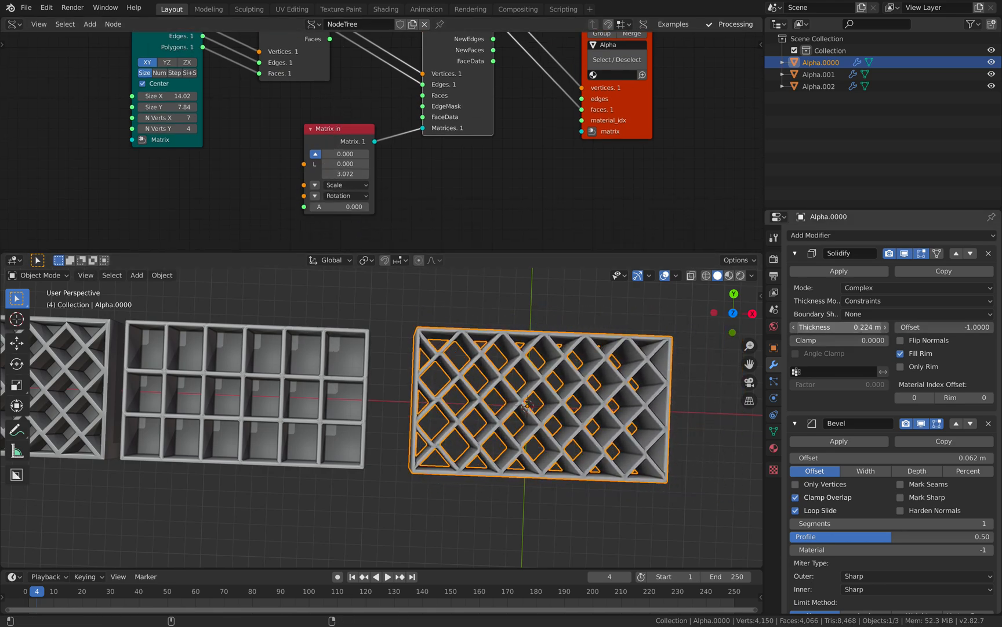
Flatten the diamond lattice by setting the Matrix in node's Z location to about 0.546
{"action": "middle_click_drag", "start_coordinate": [528, 395], "coordinate": [409, 308], "text": "shift"}
{"action": "scroll", "coordinate": [450, 374], "scroll_direction": "up", "scroll_amount": 4}
{"action": "left_click_drag", "start_coordinate": [346, 174], "coordinate": [280, 174]}
{"action": "left_click", "coordinate": [429, 404]}
{"action": "middle_click_drag", "start_coordinate": [573, 461], "coordinate": [510, 381]}
{"action": "scroll", "coordinate": [429, 401], "scroll_direction": "down", "scroll_amount": 2}
{"action": "scroll", "coordinate": [434, 378], "scroll_direction": "down", "scroll_amount": 3}
Duplicate the flat diamond lattice along the X axis beyond the other copies, deselect everything, and save the file
{"action": "left_click", "coordinate": [510, 382]}
{"action": "scroll", "coordinate": [550, 391], "scroll_direction": "down", "scroll_amount": 2}
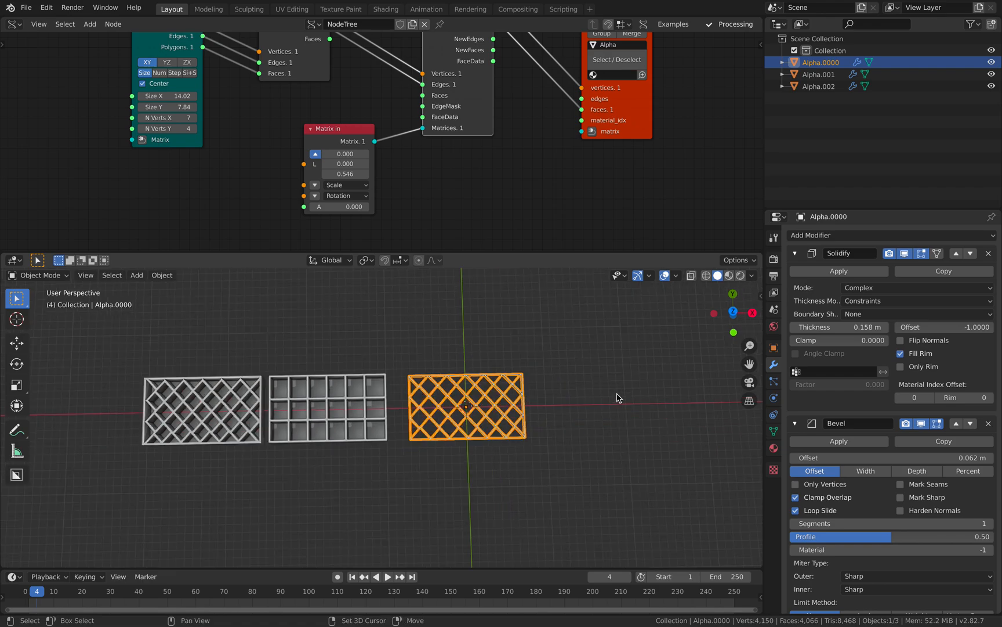
{"action": "key", "text": "shift+d"}
{"action": "key", "text": "x"}
{"action": "left_click", "coordinate": [218, 393]}
{"action": "key", "text": "a"}
{"action": "middle_click_drag", "start_coordinate": [275, 396], "coordinate": [411, 347], "text": "shift"}
{"action": "key", "text": "alt+a"}
{"action": "key", "text": "ctrl+s"}
Delete the Diamond Mesh and Plane nodes, and save the project as a new file
{"action": "middle_click_drag", "start_coordinate": [305, 98], "coordinate": [375, 173]}
{"action": "left_click", "coordinate": [337, 92]}
{"action": "key", "text": "x"}
{"action": "left_click", "coordinate": [254, 93]}
{"action": "key", "text": "x"}
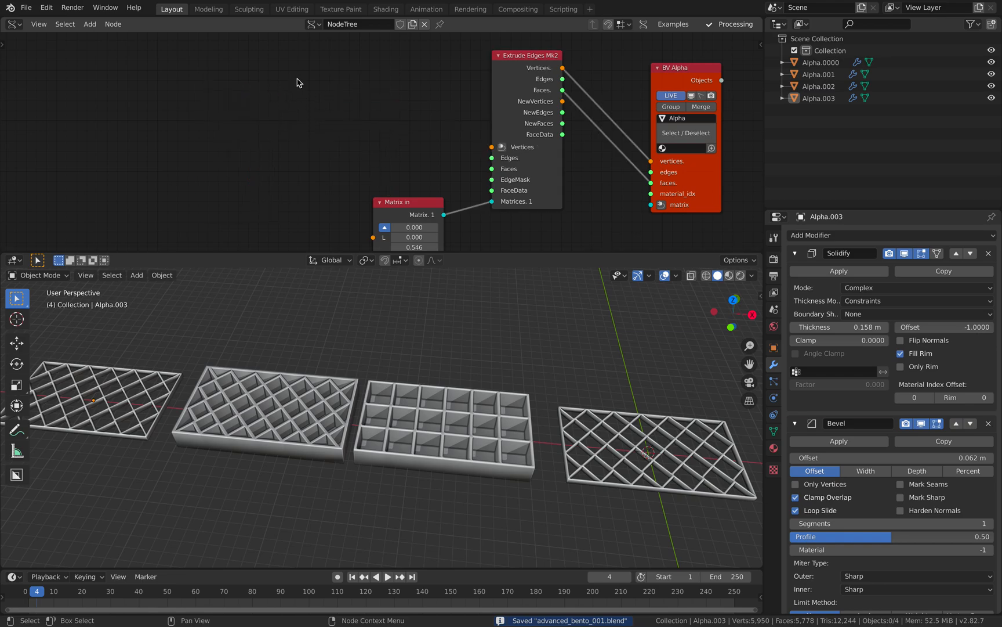
{"action": "left_click", "coordinate": [26, 7]}
{"action": "left_click", "coordinate": [41, 99]}
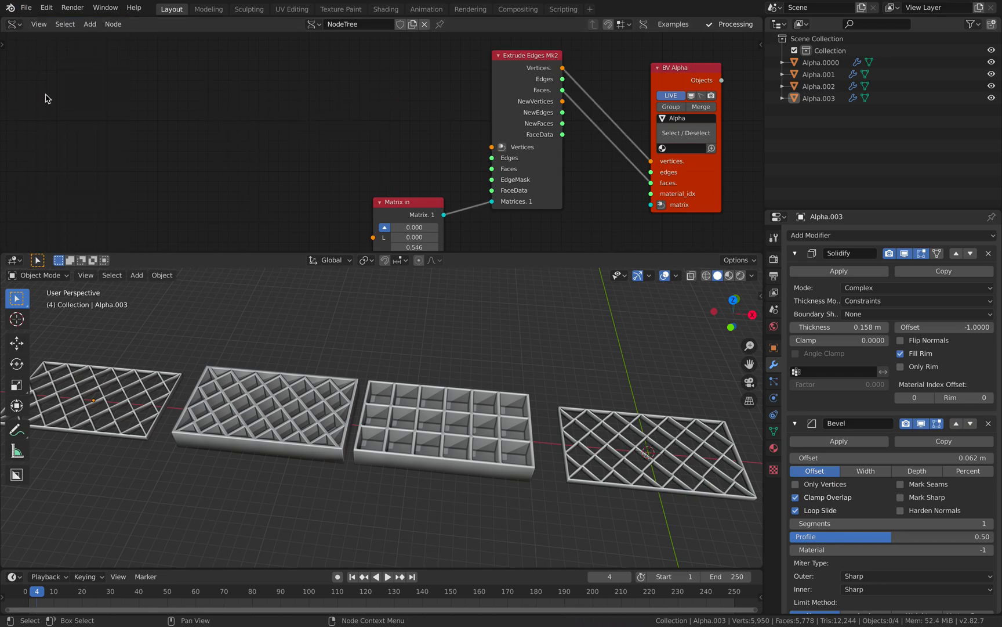
{"action": "left_click", "coordinate": [782, 549]}
Search the nodes for "hexa" and add a Pentagon Tiler node beside Extrude Edges Mk2
{"action": "key", "text": "shift+a"}
{"action": "left_click", "coordinate": [279, 112]}
{"action": "type", "text": "hexa"}
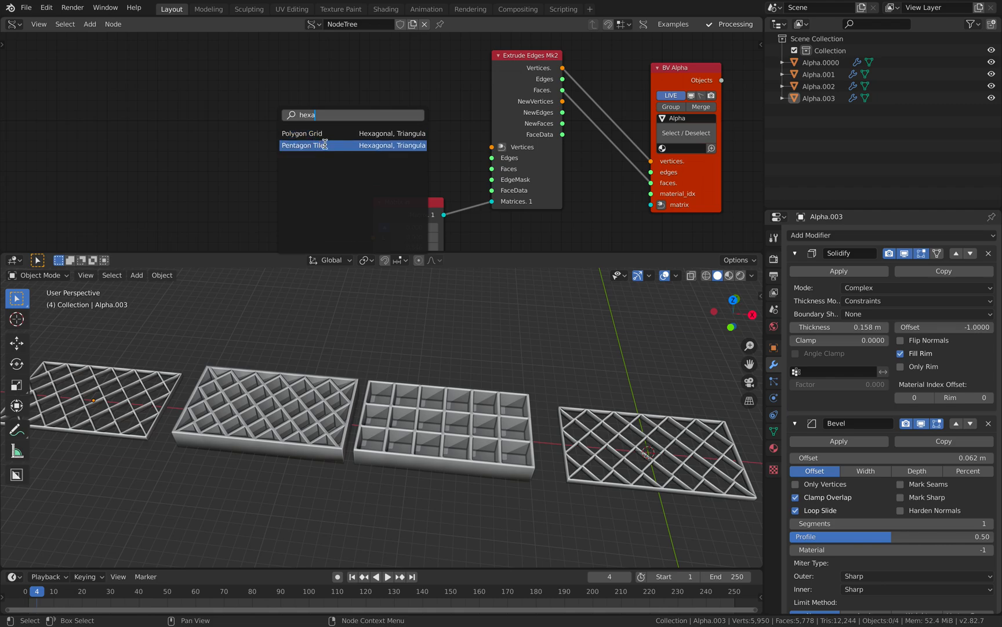
{"action": "left_click", "coordinate": [318, 145]}
{"action": "left_click", "coordinate": [251, 75]}
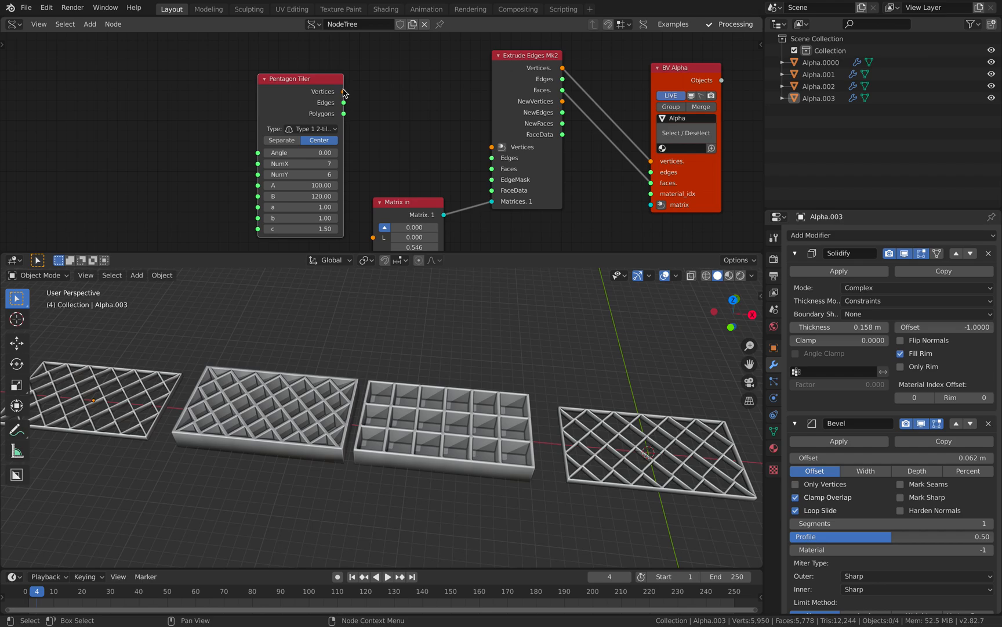
Connect the Pentagon Tiler's Vertices, Edges and Polygons outputs to the Vertices, Edges and Faces inputs of Extrude Edges Mk2
{"action": "left_click_drag", "start_coordinate": [477, 143], "coordinate": [345, 103]}
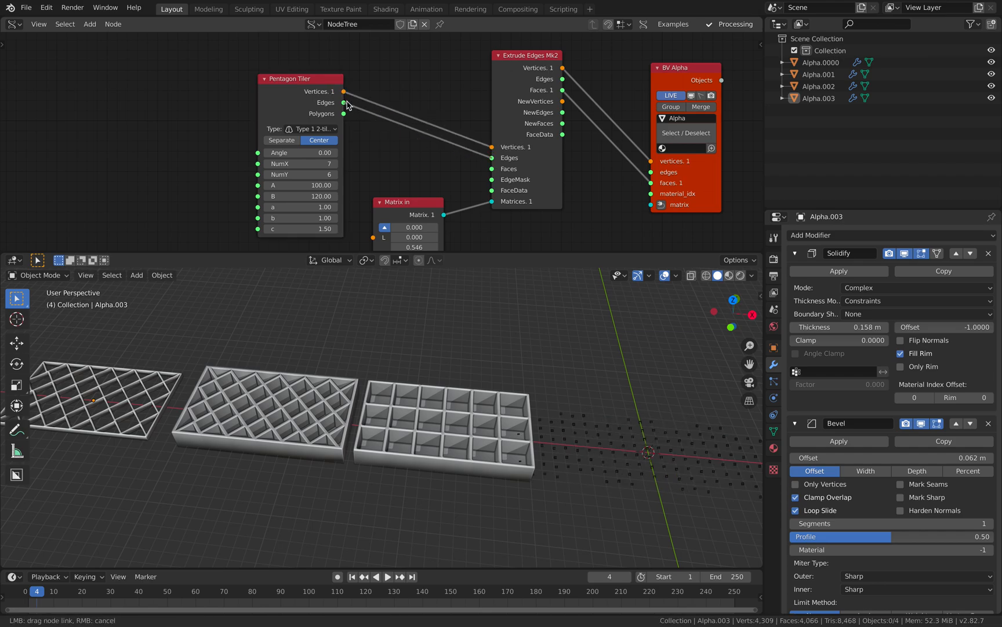
{"action": "middle_click_drag", "start_coordinate": [609, 380], "coordinate": [463, 397]}
{"action": "scroll", "coordinate": [464, 397], "scroll_direction": "up", "scroll_amount": 1}
{"action": "scroll", "coordinate": [464, 400], "scroll_direction": "up", "scroll_amount": 1}
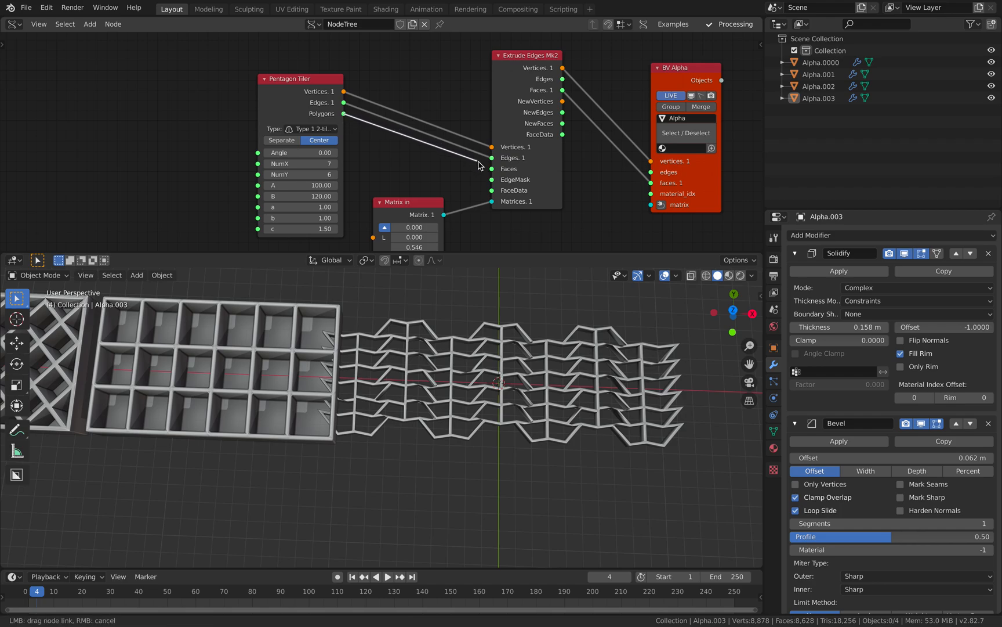
{"action": "left_click_drag", "start_coordinate": [489, 169], "coordinate": [490, 169]}
Set the Solidify thickness to about 0.498 m and the Matrix in node's Z location to about 3.366
{"action": "middle_click_drag", "start_coordinate": [476, 348], "coordinate": [580, 342]}
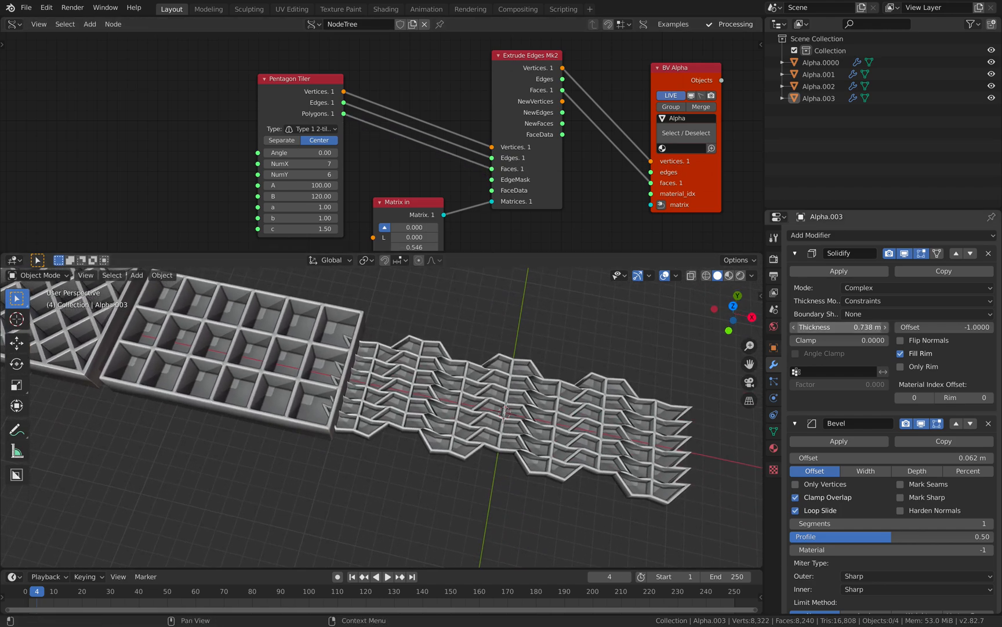
{"action": "middle_click_drag", "start_coordinate": [490, 219], "coordinate": [469, 145]}
{"action": "left_click_drag", "start_coordinate": [398, 173], "coordinate": [554, 173]}
{"action": "middle_click_drag", "start_coordinate": [349, 150], "coordinate": [342, 181]}
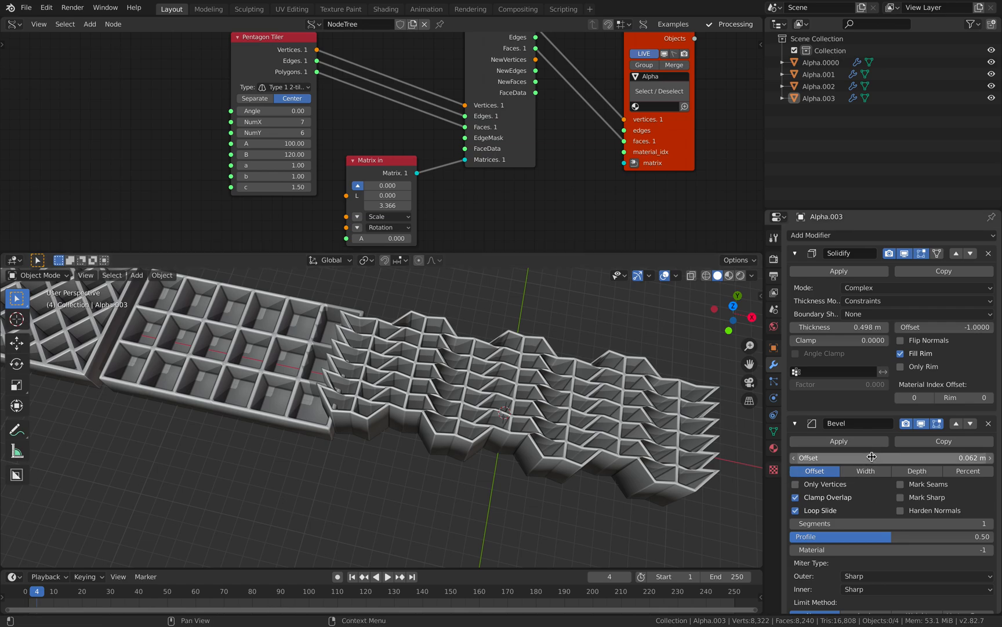
Remove the Bevel modifier from Alpha.003
{"action": "scroll", "coordinate": [880, 441], "scroll_direction": "down", "scroll_amount": 2}
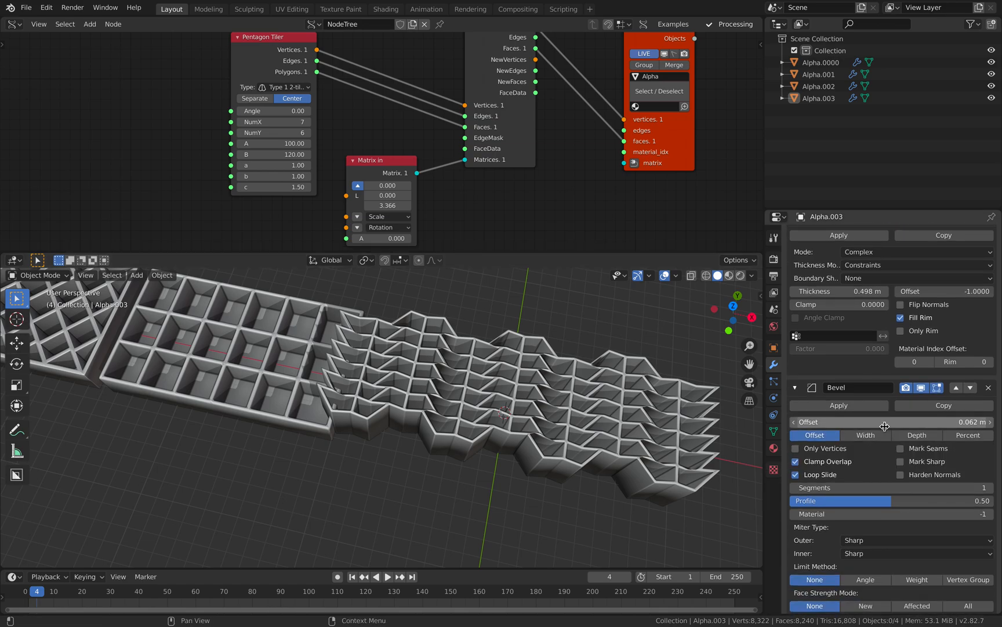
{"action": "mouse_move", "coordinate": [929, 422]}
{"action": "left_mouse_down"}
{"action": "mouse_move", "coordinate": [957, 422]}
{"action": "mouse_move", "coordinate": [943, 419]}
{"action": "left_mouse_up"}
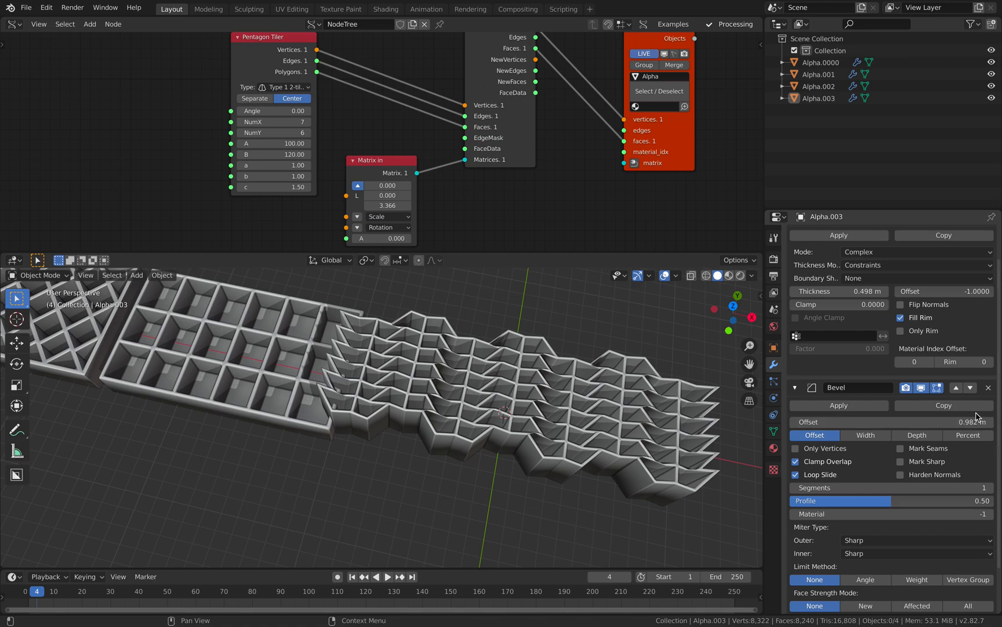
{"action": "left_click", "coordinate": [988, 388]}
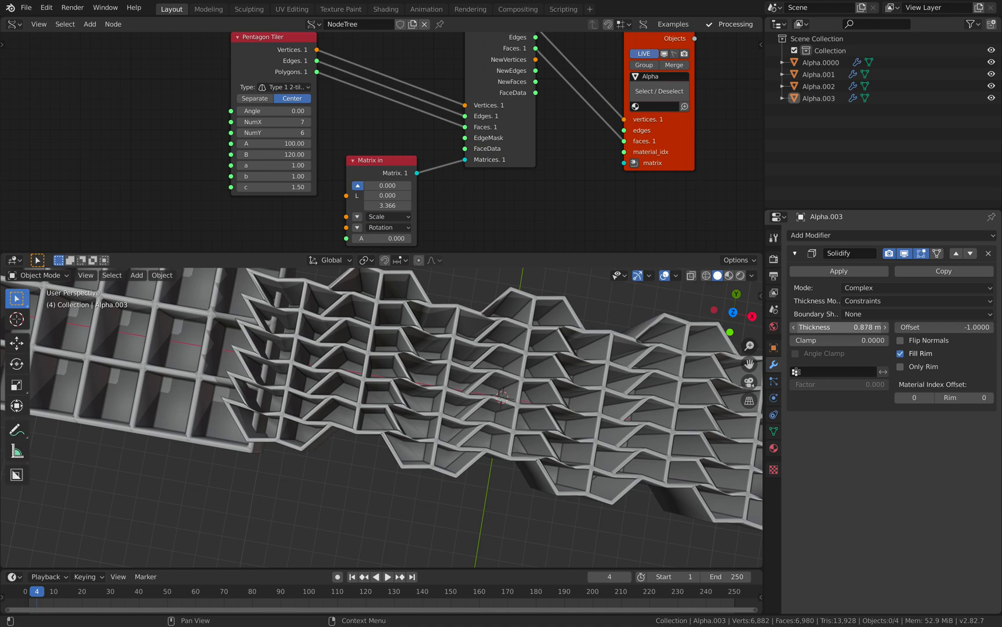
{"action": "scroll", "coordinate": [612, 348], "scroll_direction": "down", "scroll_amount": 3}
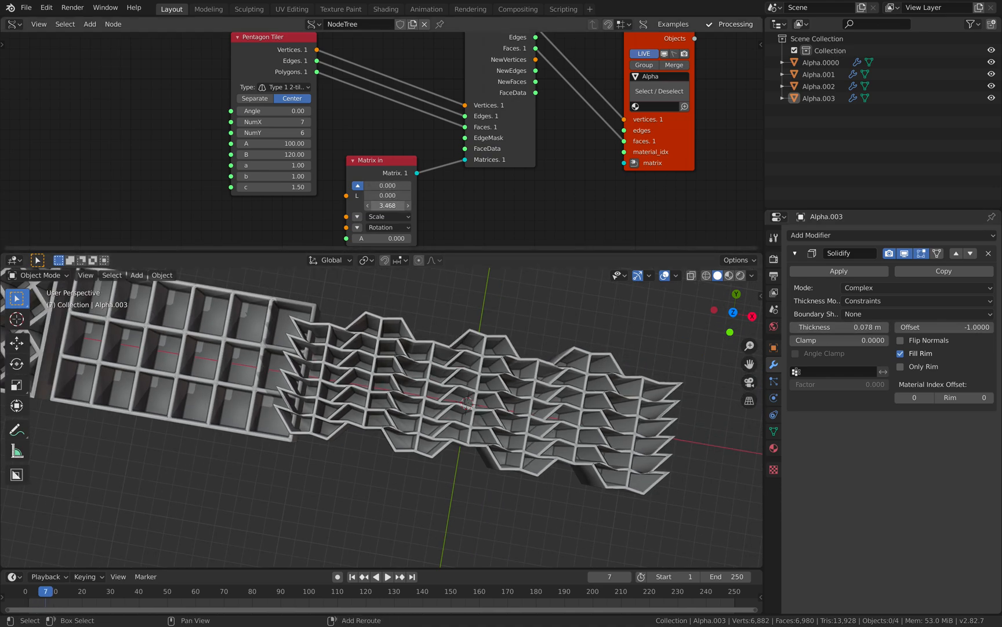
Set the Pentagon Tiler's NumX to 5 and its type to Type 1 4-tile
{"action": "left_click", "coordinate": [241, 122]}
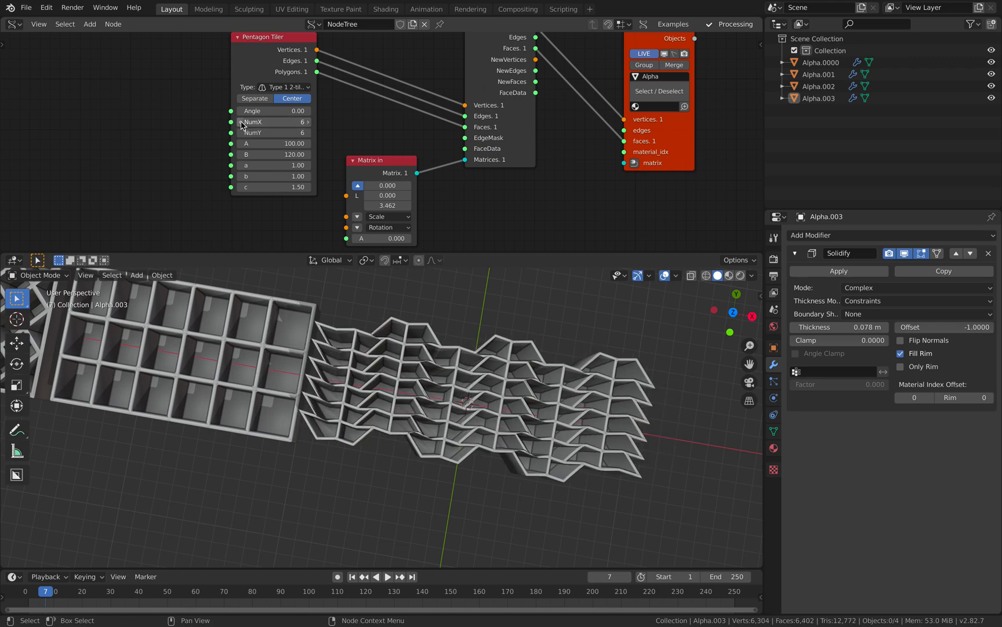
{"action": "left_click", "coordinate": [242, 123]}
{"action": "scroll", "coordinate": [278, 87], "scroll_direction": "down", "scroll_amount": 1, "text": "ctrl"}
{"action": "middle_click_drag", "start_coordinate": [461, 419], "coordinate": [443, 436]}
{"action": "scroll", "coordinate": [480, 400], "scroll_direction": "up", "scroll_amount": 4}
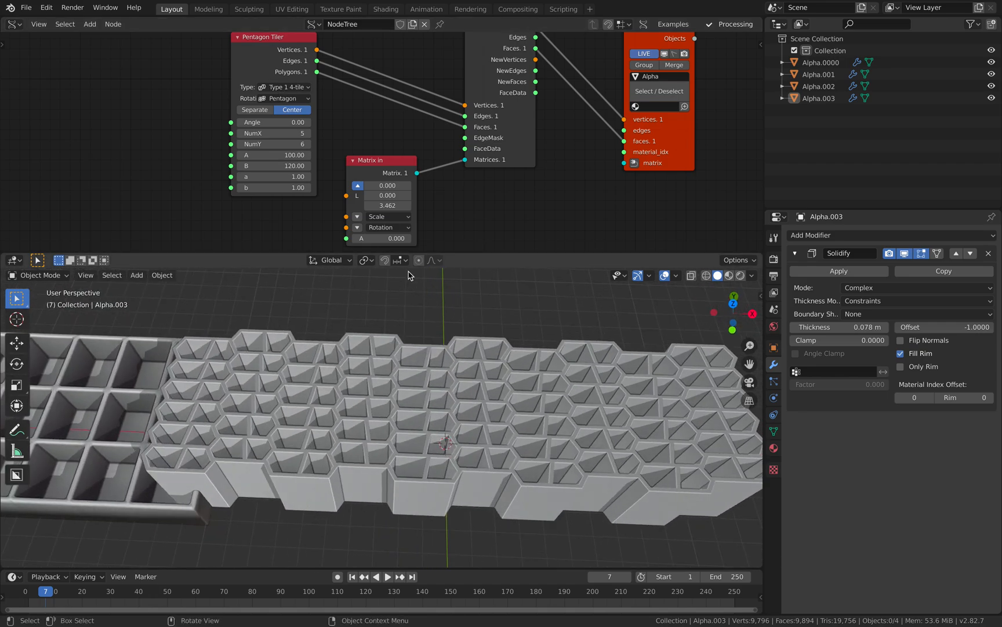
Reduce the Pentagon Tiler to NumY 4 and NumX 2
{"action": "left_click", "coordinate": [241, 144]}
{"action": "left_click", "coordinate": [242, 144]}
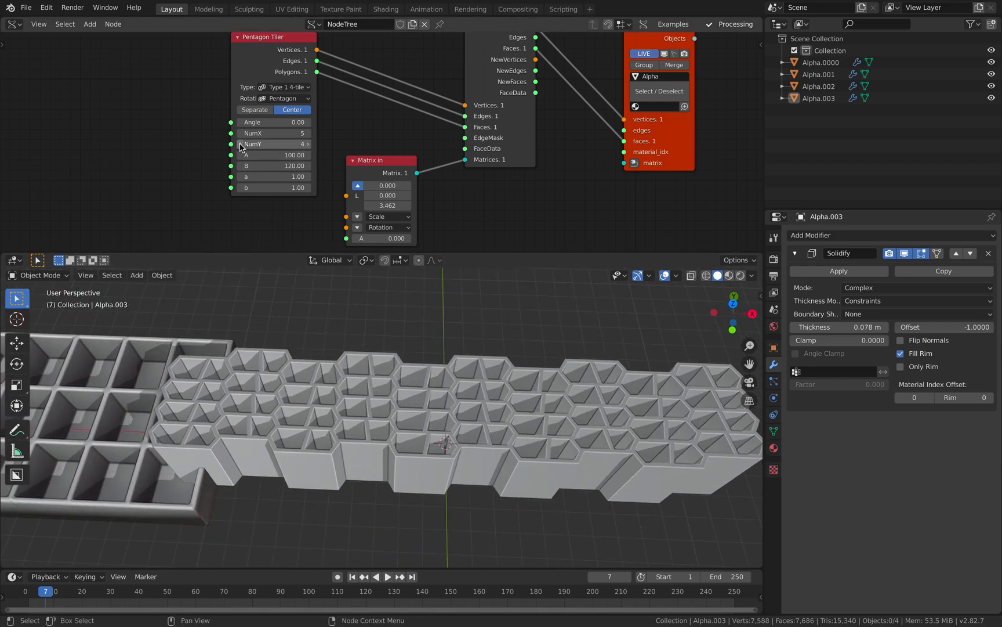
{"action": "left_click", "coordinate": [241, 134]}
{"action": "left_click", "coordinate": [240, 134]}
{"action": "left_click", "coordinate": [240, 134]}
Lower the Matrix in node's Z location to about 1.122 to make the tray shallower
{"action": "mouse_move", "coordinate": [451, 370]}
{"action": "middle_mouse_down"}
{"action": "mouse_move", "coordinate": [462, 424]}
{"action": "mouse_move", "coordinate": [466, 383]}
{"action": "middle_mouse_up"}
{"action": "scroll", "coordinate": [462, 421], "scroll_direction": "up", "scroll_amount": 2}
{"action": "left_click_drag", "start_coordinate": [387, 205], "coordinate": [351, 206]}
{"action": "middle_click_drag", "start_coordinate": [510, 500], "coordinate": [484, 426]}
{"action": "scroll", "coordinate": [436, 419], "scroll_direction": "up", "scroll_amount": 5}
{"action": "scroll", "coordinate": [484, 426], "scroll_direction": "down", "scroll_amount": 3}
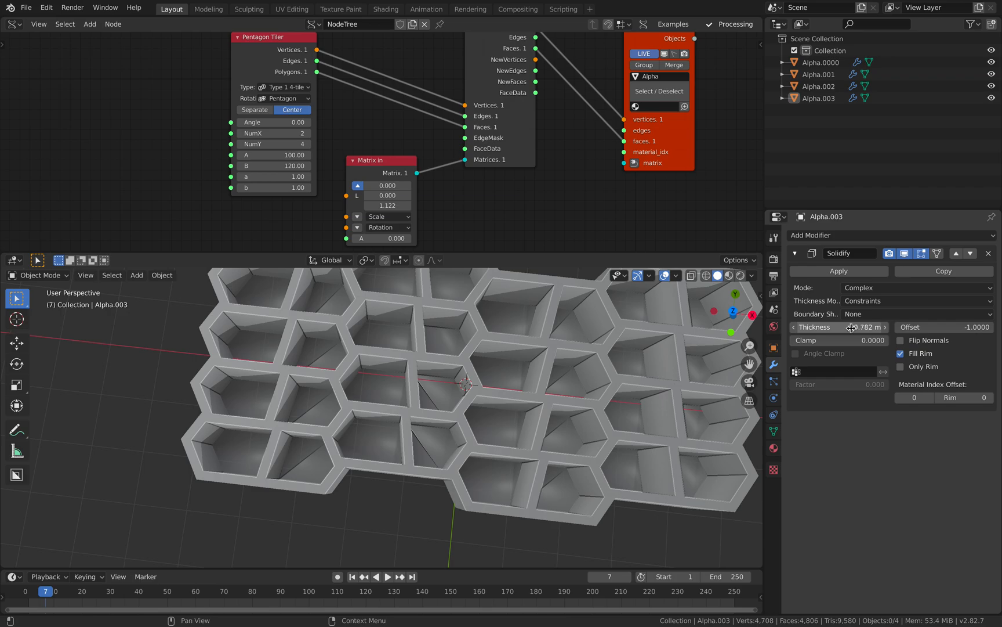
Select the pentagon-tiled tray Alpha.0000 and set its Bevel offset to about 0.694 m and Solidify thickness to about 0.074 m
{"action": "scroll", "coordinate": [649, 362], "scroll_direction": "down", "scroll_amount": 3}
{"action": "left_click", "coordinate": [612, 342]}
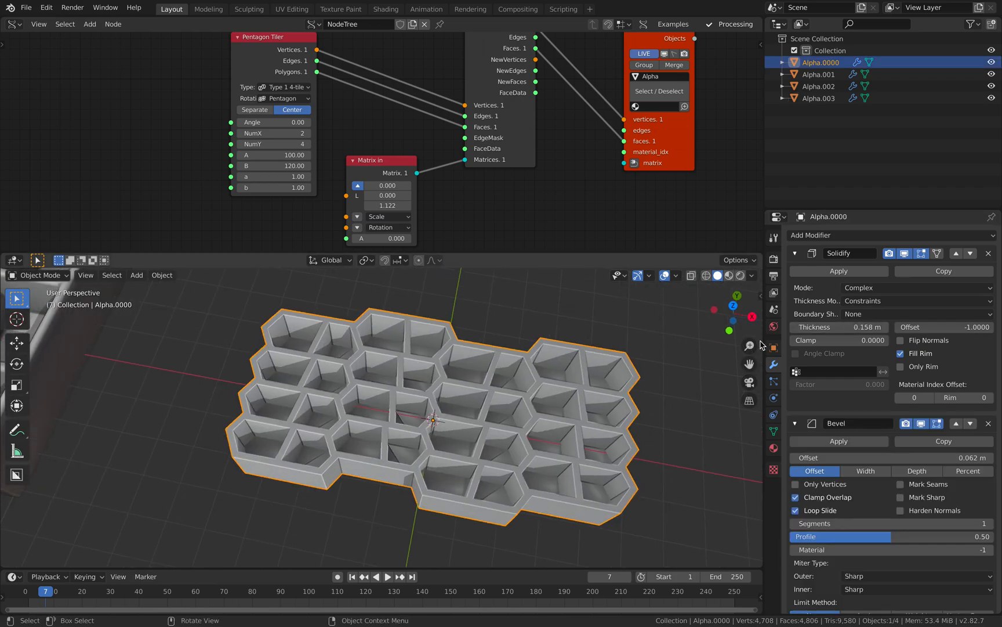
{"action": "scroll", "coordinate": [605, 367], "scroll_direction": "down", "scroll_amount": 4}
{"action": "scroll", "coordinate": [375, 383], "scroll_direction": "up", "scroll_amount": 2}
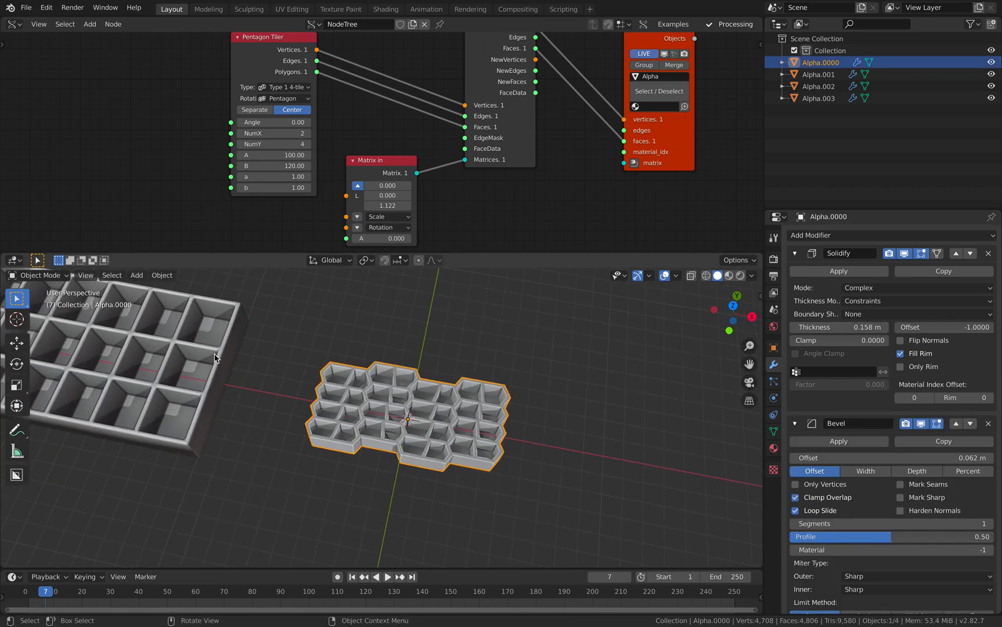
{"action": "scroll", "coordinate": [361, 364], "scroll_direction": "up", "scroll_amount": 1}
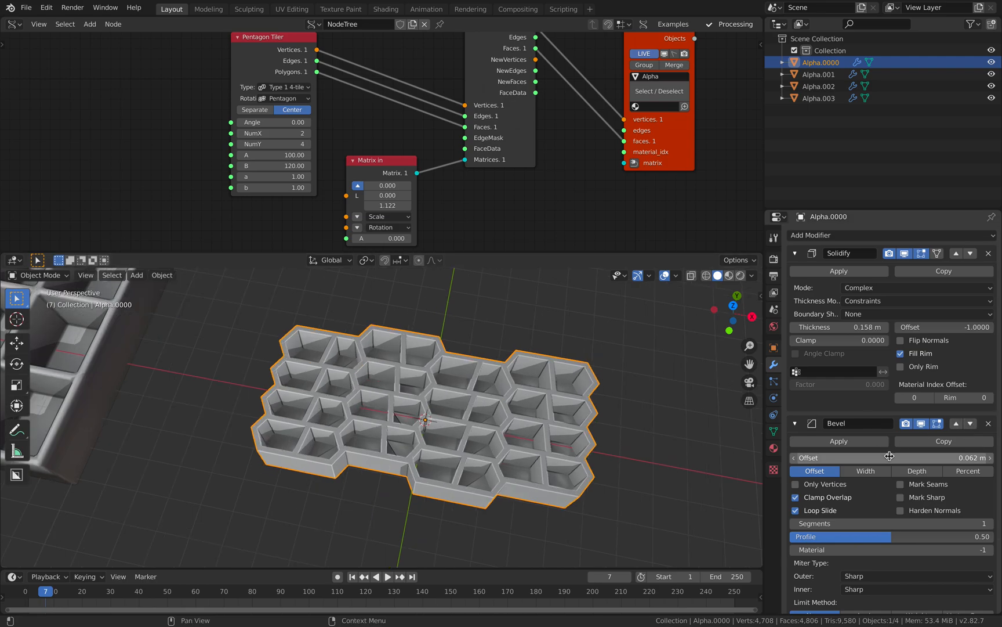
{"action": "left_click_drag", "start_coordinate": [893, 458], "coordinate": [870, 458]}
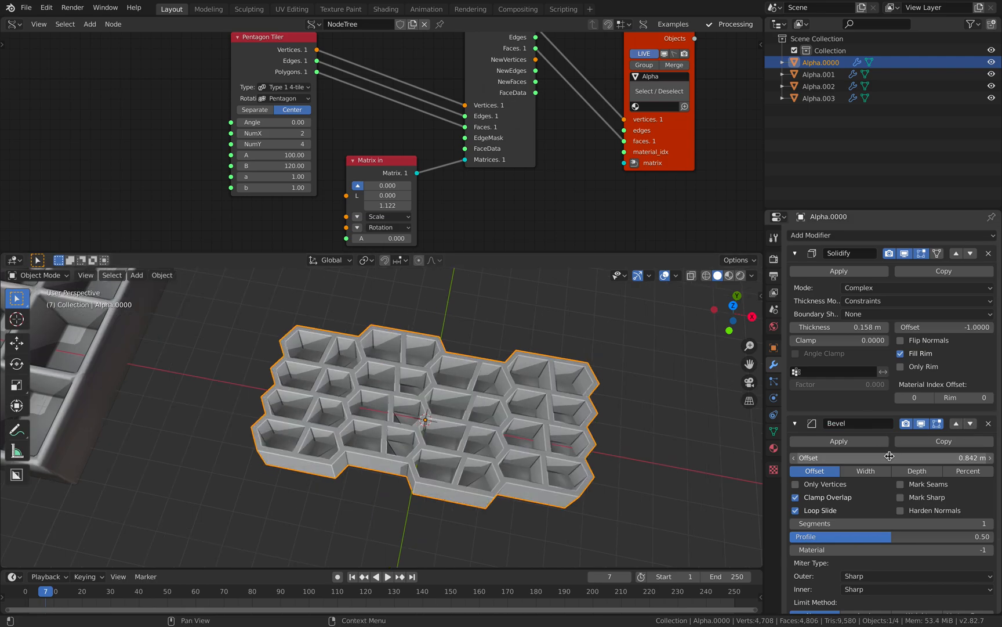
{"action": "middle_click_drag", "start_coordinate": [551, 399], "coordinate": [568, 422]}
{"action": "scroll", "coordinate": [569, 423], "scroll_direction": "up", "scroll_amount": 1}
{"action": "left_click_drag", "start_coordinate": [886, 455], "coordinate": [868, 457]}
{"action": "left_click_drag", "start_coordinate": [851, 327], "coordinate": [825, 327]}
{"action": "middle_click_drag", "start_coordinate": [441, 393], "coordinate": [445, 432]}
Cycle through Pentagon Tiler types including Type 15 and Type 14, settling on Type 5 6-tile with its rotation set to X
{"action": "scroll", "coordinate": [293, 90], "scroll_direction": "up", "scroll_amount": 2, "text": "ctrl"}
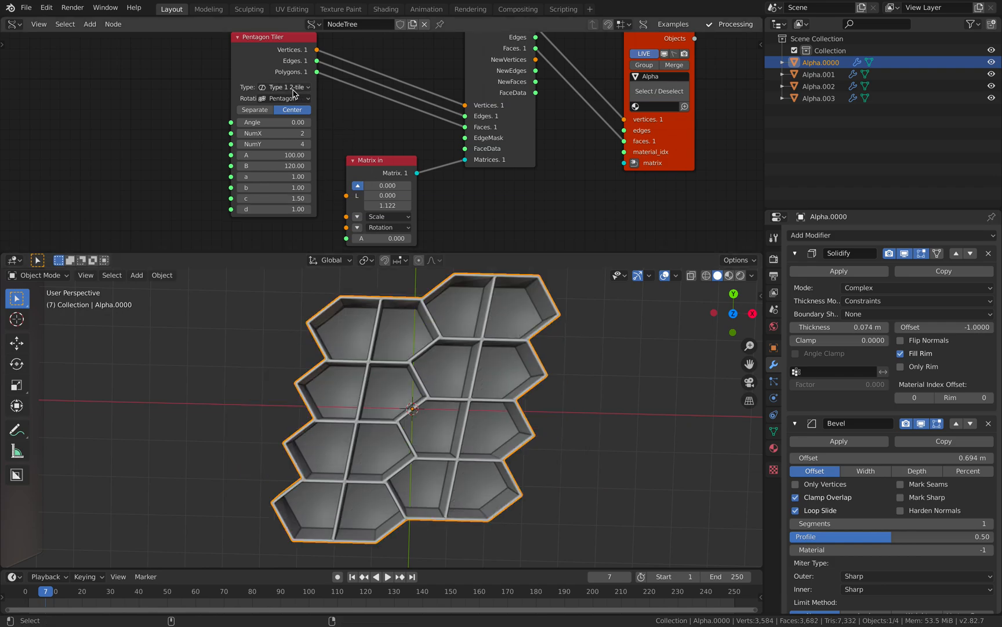
{"action": "scroll", "coordinate": [293, 91], "scroll_direction": "down", "scroll_amount": 2, "text": "ctrl"}
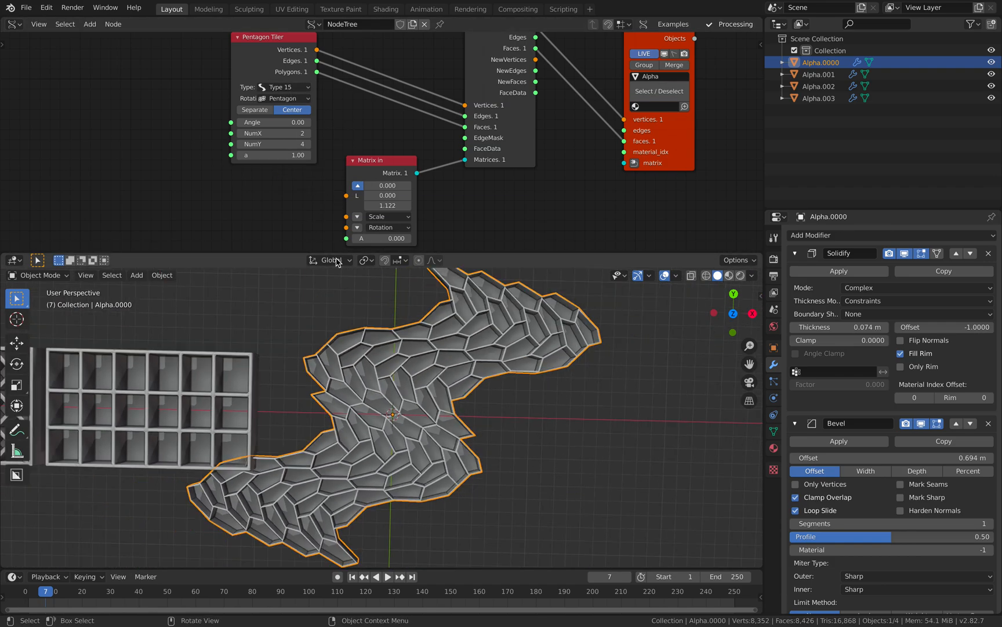
{"action": "scroll", "coordinate": [290, 90], "scroll_direction": "down", "scroll_amount": 3, "text": "ctrl"}
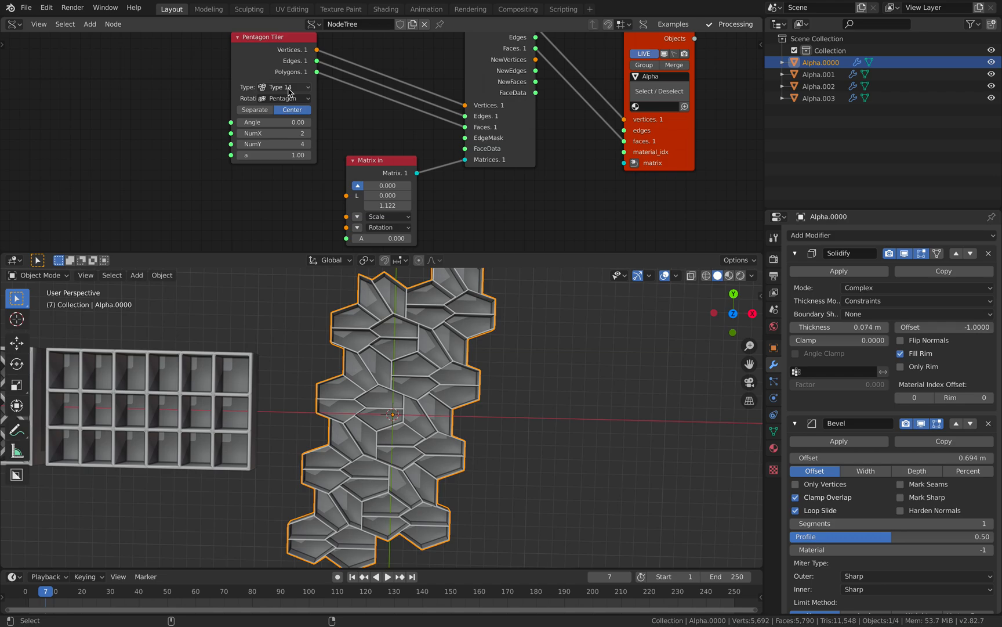
{"action": "scroll", "coordinate": [404, 356], "scroll_direction": "up", "scroll_amount": 2}
{"action": "scroll", "coordinate": [273, 99], "scroll_direction": "up", "scroll_amount": 3, "text": "ctrl"}
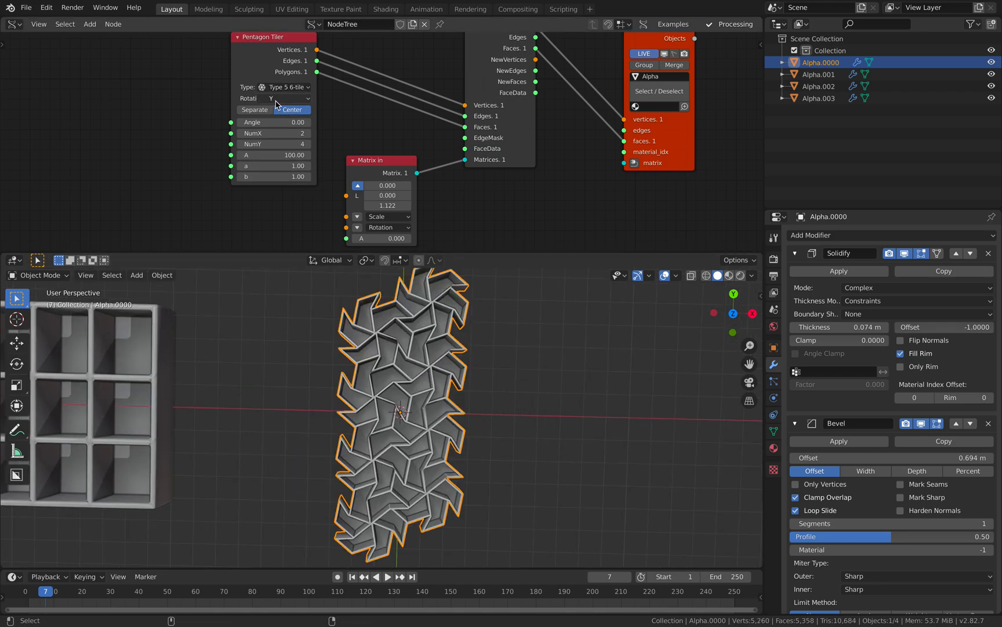
{"action": "scroll", "coordinate": [276, 103], "scroll_direction": "down", "scroll_amount": 2, "text": "ctrl"}
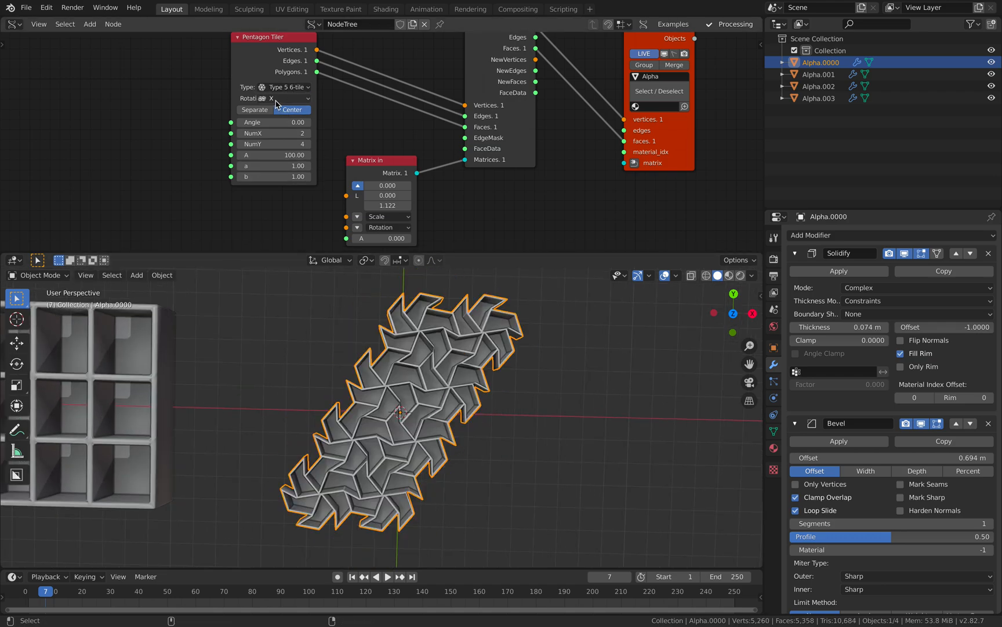
Delete the Pentagon Tiler node, search the nodes for "hexa" and add a Polygon Grid node
{"action": "key", "text": "x"}
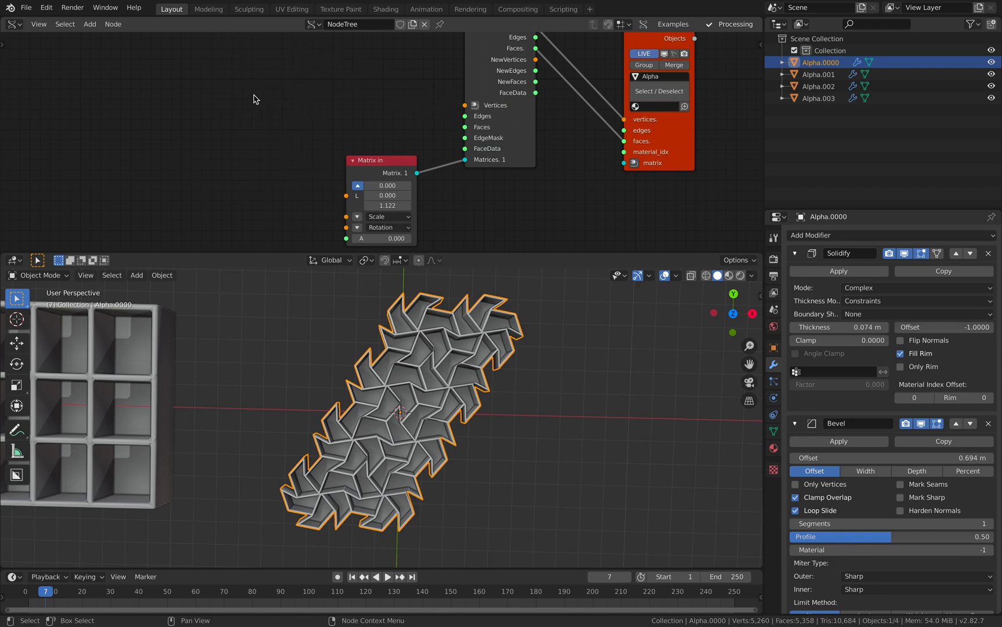
{"action": "key", "text": "alt+space"}
{"action": "type", "text": "hexa"}
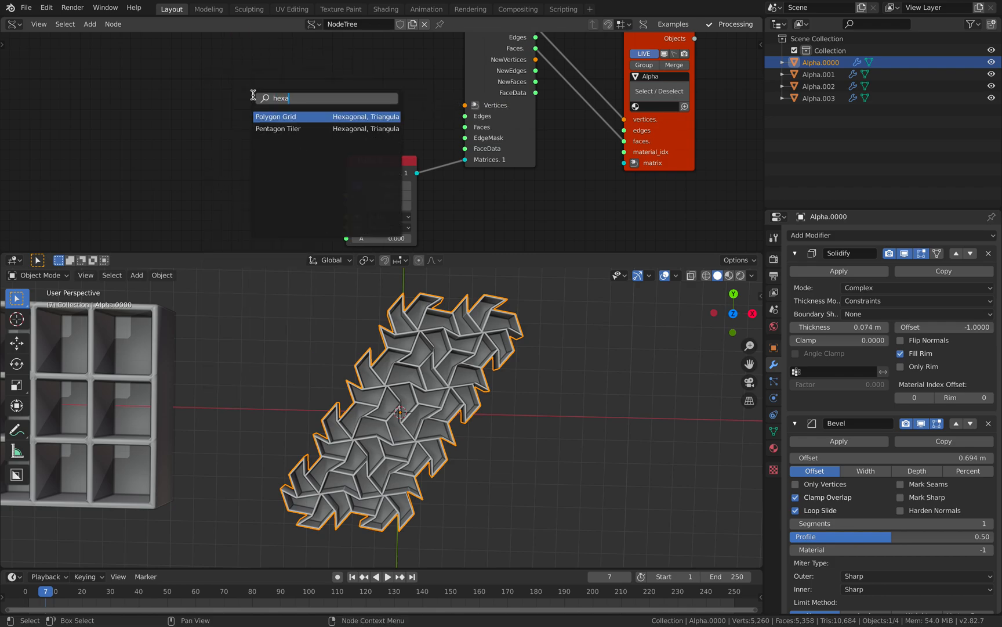
{"action": "key", "text": "Return"}
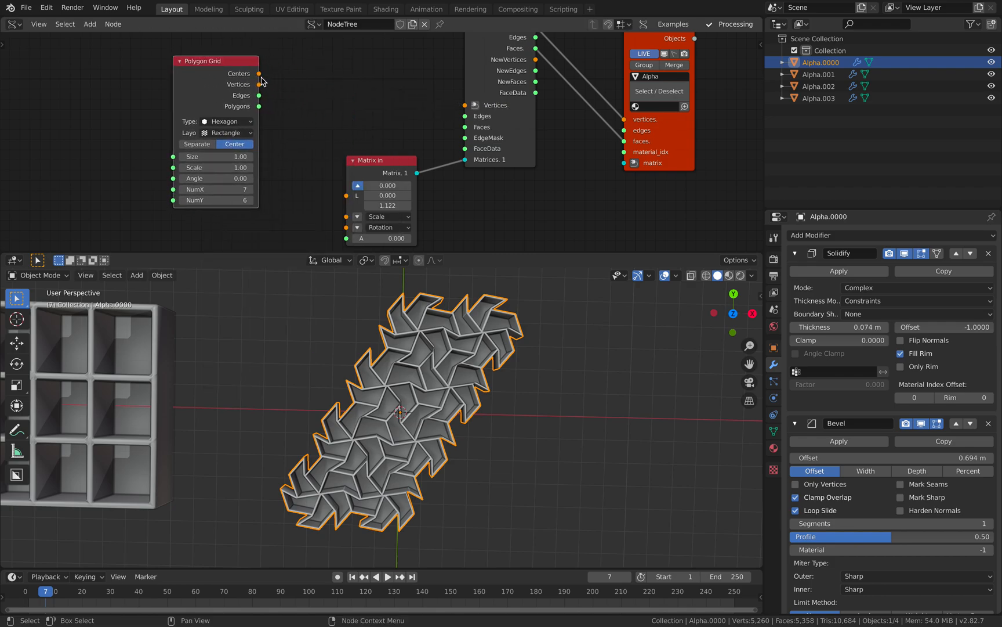
Connect the Polygon Grid's Vertices and Polygons to the Vertices and Faces inputs of Extrude Edges Mk2, and duplicate the honeycomb tray beside the original
{"action": "left_click_drag", "start_coordinate": [453, 106], "coordinate": [465, 128]}
{"action": "middle_click_drag", "start_coordinate": [401, 406], "coordinate": [362, 416]}
{"action": "key", "text": "shift+d"}
{"action": "left_click", "coordinate": [554, 382]}
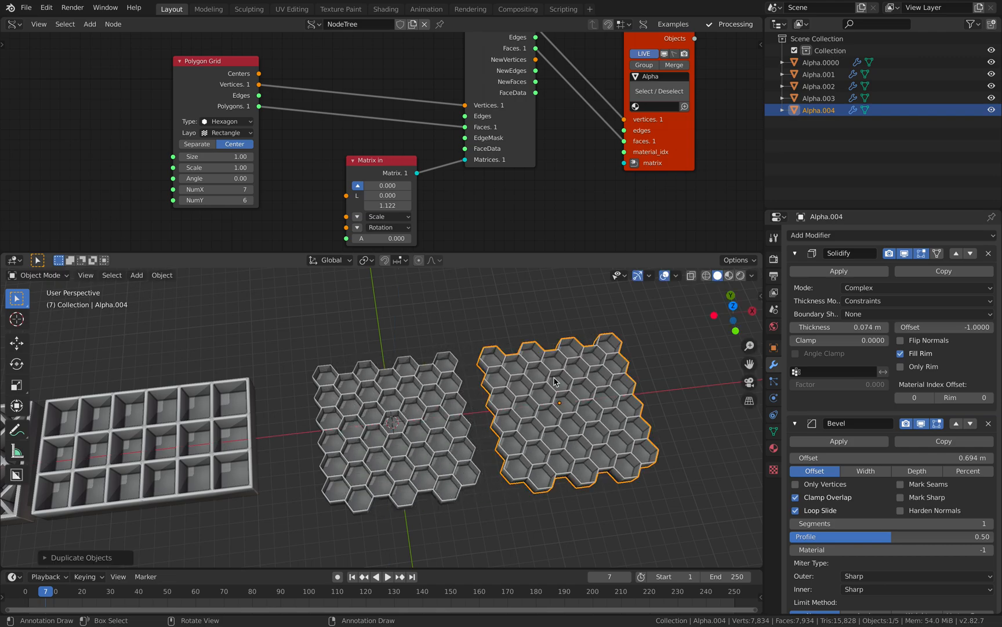
Set the Polygon Grid's NumX to 5 and NumY to 3
{"action": "left_click", "coordinate": [183, 190]}
{"action": "left_click", "coordinate": [183, 190]}
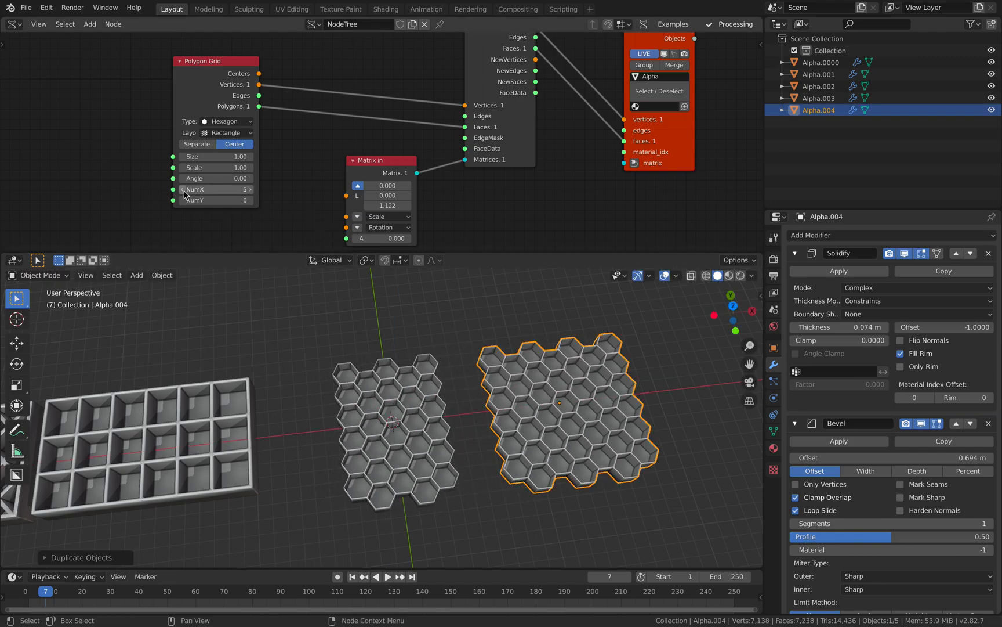
{"action": "left_click", "coordinate": [184, 201]}
{"action": "left_click", "coordinate": [183, 200]}
{"action": "left_click", "coordinate": [183, 200]}
{"action": "scroll", "coordinate": [340, 401], "scroll_direction": "up", "scroll_amount": 7}
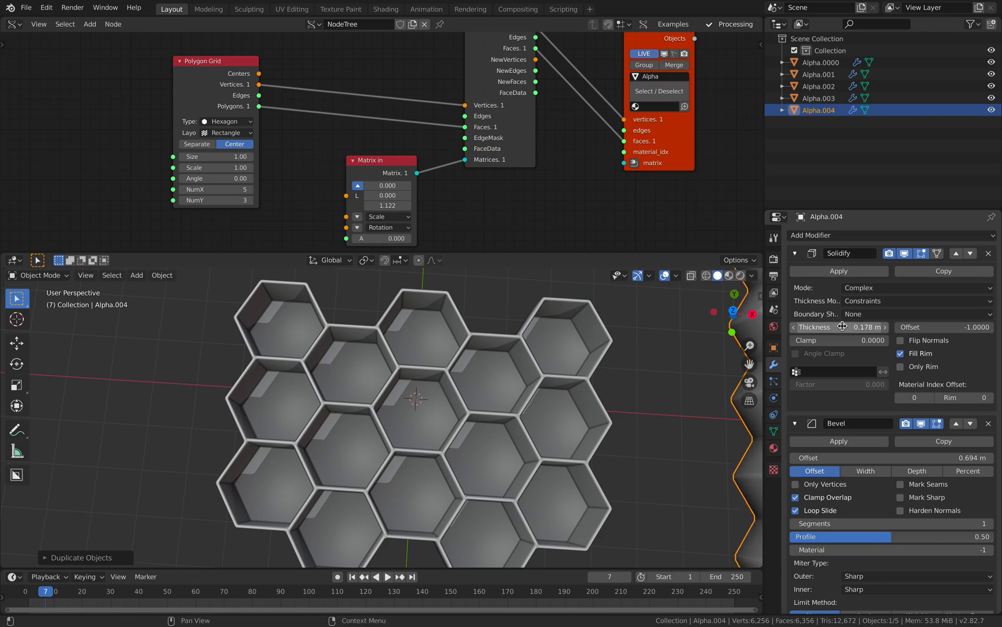
Select the live hexagon tray Alpha.0000 and set its Solidify thickness to about 0.116 m and Bevel offset to about 0.044 m
{"action": "left_click", "coordinate": [577, 351]}
{"action": "mouse_move", "coordinate": [842, 326]}
{"action": "left_mouse_down"}
{"action": "mouse_move", "coordinate": [856, 327]}
{"action": "mouse_move", "coordinate": [847, 327]}
{"action": "left_mouse_up"}
{"action": "middle_click_drag", "start_coordinate": [529, 403], "coordinate": [516, 385], "text": "shift"}
{"action": "left_click_drag", "start_coordinate": [905, 458], "coordinate": [873, 458]}
{"action": "scroll", "coordinate": [870, 528], "scroll_direction": "down", "scroll_amount": 2}
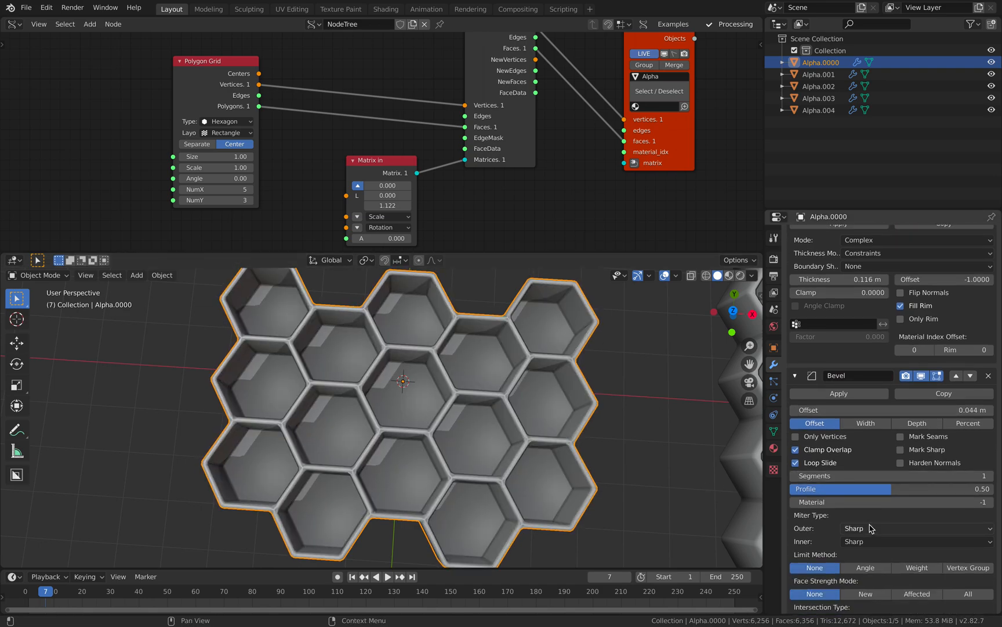
{"action": "scroll", "coordinate": [870, 528], "scroll_direction": "down", "scroll_amount": 2}
Save the project and change the viewport's solid shading lighting
{"action": "middle_click_drag", "start_coordinate": [397, 396], "coordinate": [417, 343]}
{"action": "key", "text": "ctrl+s"}
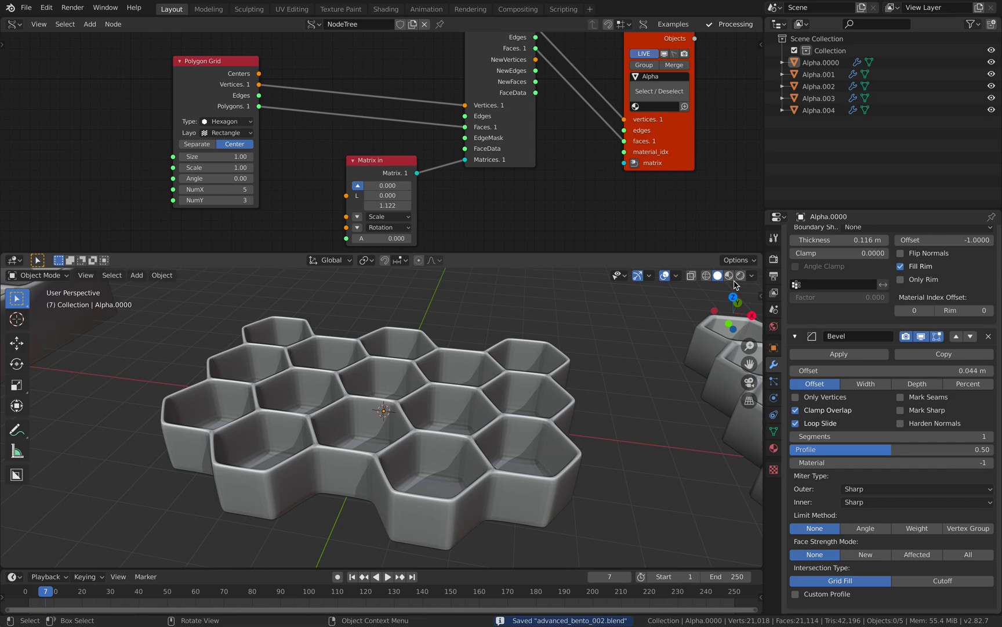
{"action": "left_click", "coordinate": [752, 275]}
{"action": "left_click", "coordinate": [740, 333]}
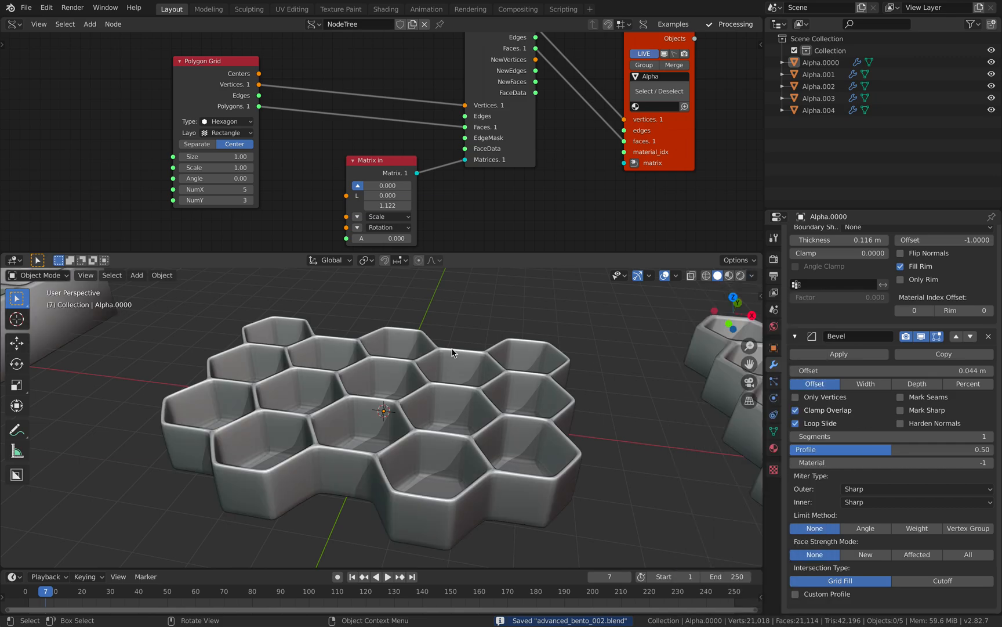
{"action": "mouse_move", "coordinate": [458, 377]}
{"action": "middle_mouse_down"}
{"action": "mouse_move", "coordinate": [467, 406]}
{"action": "mouse_move", "coordinate": [470, 387]}
{"action": "mouse_move", "coordinate": [465, 402]}
{"action": "middle_mouse_up"}
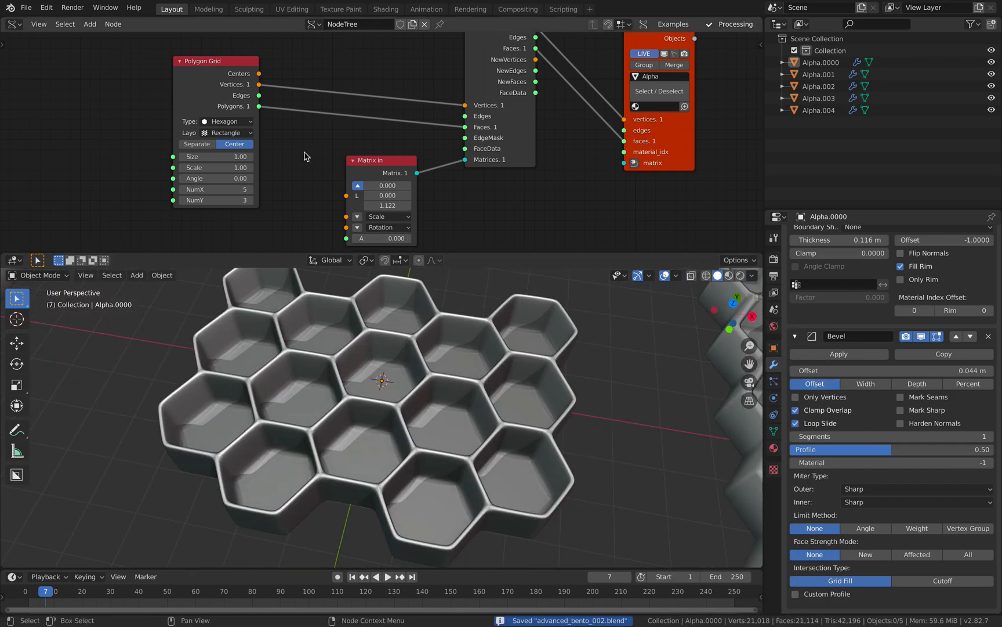
Try the Triangle and Square types on the Polygon Grid node, and return its type to Hexagon
{"action": "left_click", "coordinate": [241, 121]}
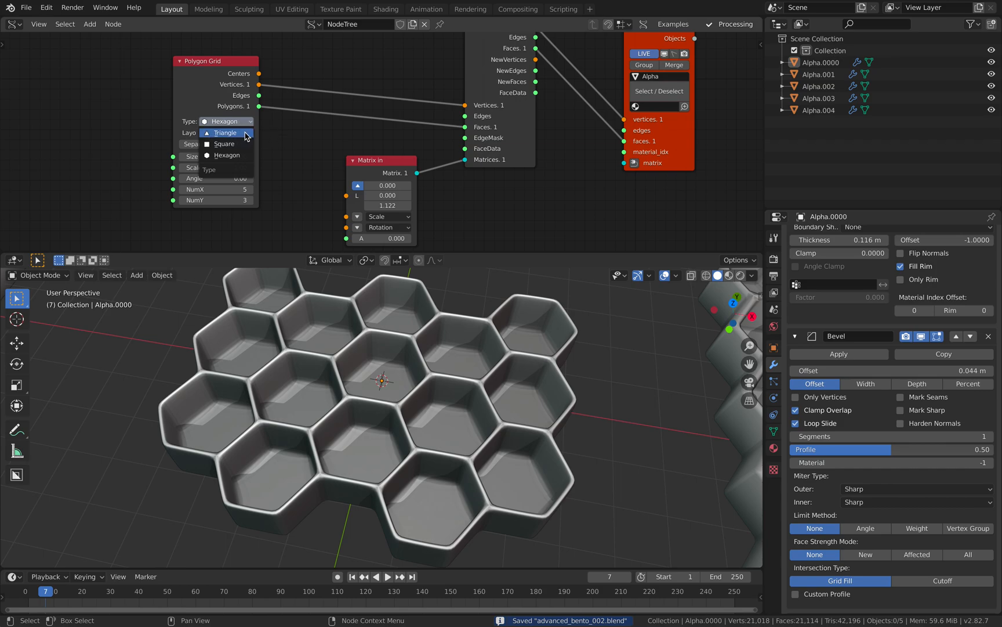
{"action": "left_click", "coordinate": [247, 135]}
{"action": "key", "text": "ctrl+z"}
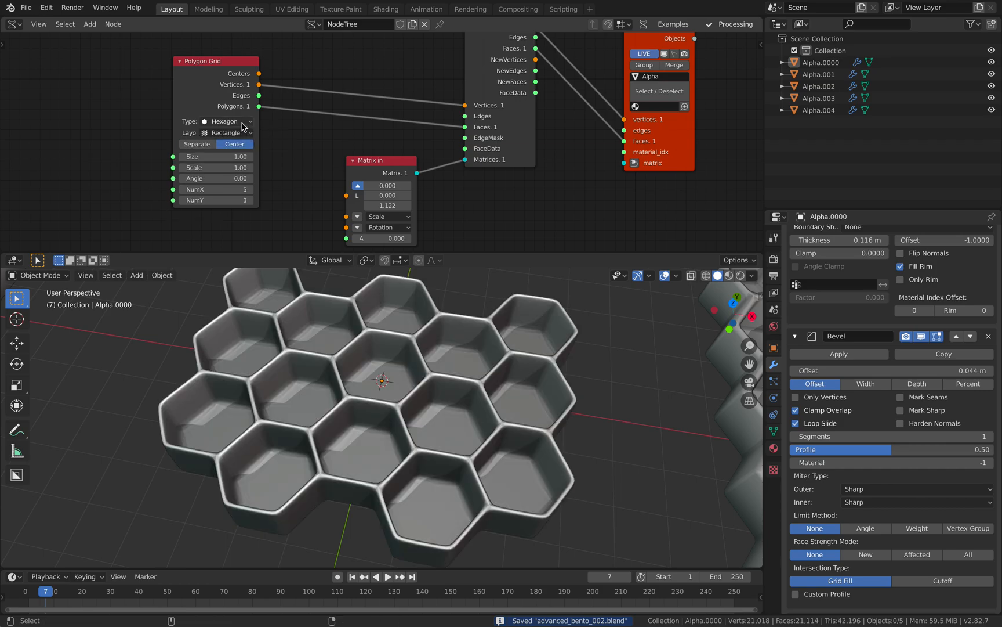
{"action": "scroll", "coordinate": [242, 123], "scroll_direction": "up", "scroll_amount": 1, "text": "ctrl"}
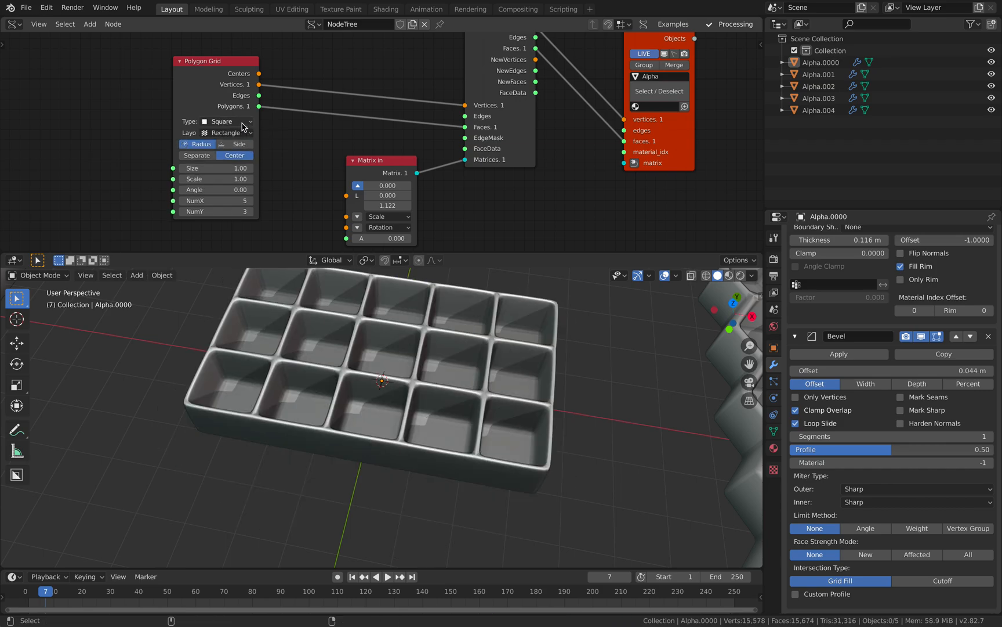
{"action": "scroll", "coordinate": [242, 127], "scroll_direction": "down", "scroll_amount": 1, "text": "ctrl"}
Compare the Polygon Grid's layouts starting with Triangle, set the layout to Hexagon, and save the project
{"action": "left_click", "coordinate": [239, 134]}
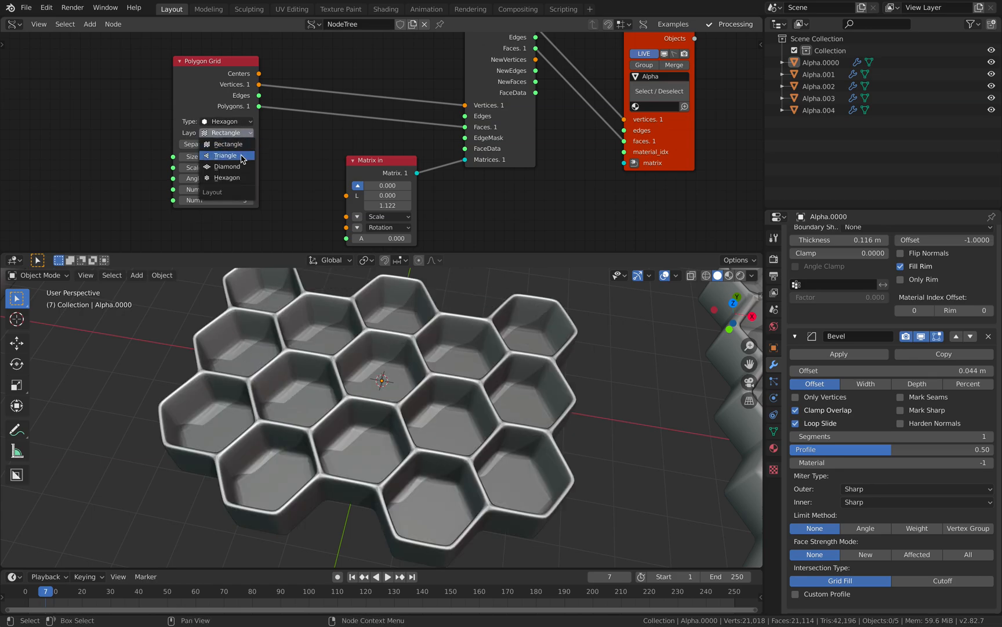
{"action": "left_click", "coordinate": [241, 155]}
{"action": "scroll", "coordinate": [241, 134], "scroll_direction": "up", "scroll_amount": 1, "text": "ctrl"}
{"action": "scroll", "coordinate": [239, 135], "scroll_direction": "up", "scroll_amount": 1, "text": "ctrl"}
{"action": "scroll", "coordinate": [240, 135], "scroll_direction": "down", "scroll_amount": 1, "text": "ctrl"}
{"action": "scroll", "coordinate": [242, 137], "scroll_direction": "up", "scroll_amount": 1, "text": "ctrl"}
{"action": "scroll", "coordinate": [456, 390], "scroll_direction": "down", "scroll_amount": 3}
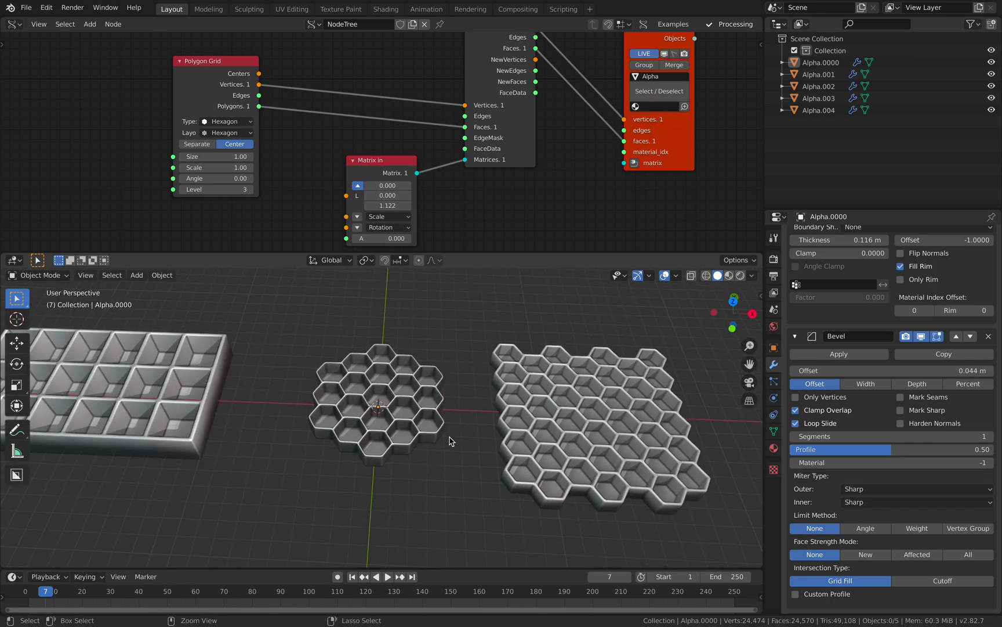
{"action": "key", "text": "ctrl+s"}
Select the solidified lattice tray Alpha.003 and set its Solidify thickness to about -0.162 m
{"action": "scroll", "coordinate": [450, 440], "scroll_direction": "down", "scroll_amount": 3}
{"action": "scroll", "coordinate": [469, 438], "scroll_direction": "up", "scroll_amount": 3, "text": "ctrl"}
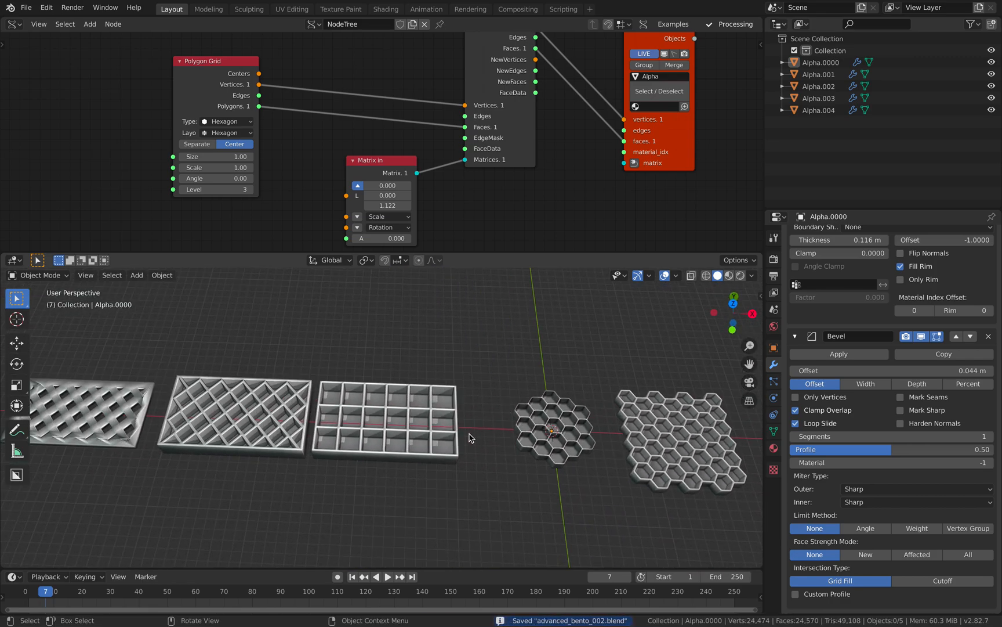
{"action": "left_click_drag", "start_coordinate": [202, 104], "coordinate": [197, 105]}
{"action": "middle_click_drag", "start_coordinate": [184, 413], "coordinate": [290, 447], "text": "shift"}
{"action": "middle_click_drag", "start_coordinate": [279, 464], "coordinate": [309, 475]}
{"action": "scroll", "coordinate": [296, 458], "scroll_direction": "up", "scroll_amount": 1}
{"action": "left_click", "coordinate": [261, 429]}
{"action": "middle_click_drag", "start_coordinate": [273, 412], "coordinate": [446, 379]}
{"action": "scroll", "coordinate": [447, 379], "scroll_direction": "up", "scroll_amount": 3}
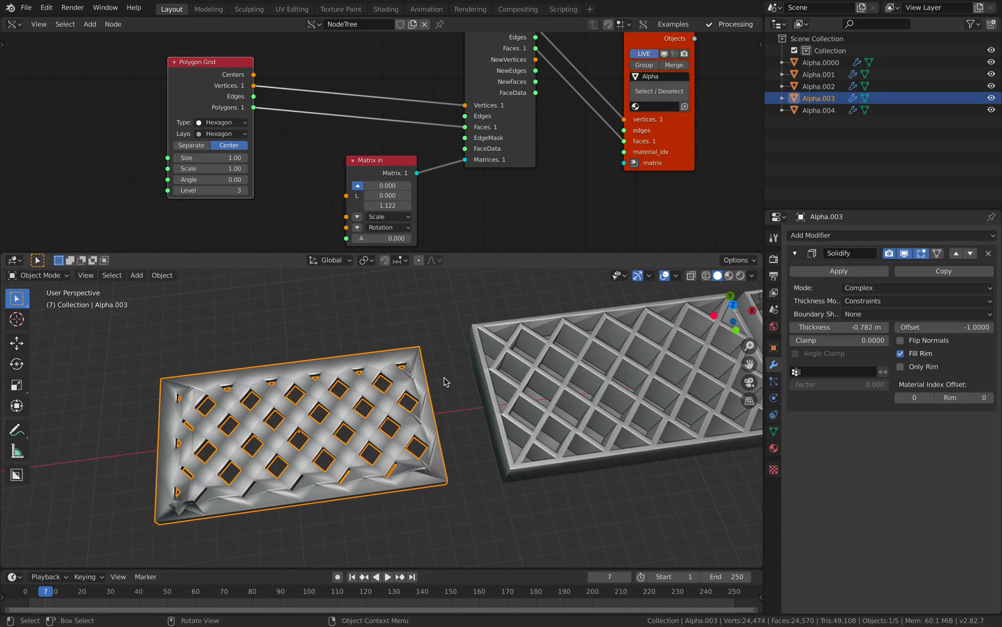
{"action": "left_click_drag", "start_coordinate": [839, 327], "coordinate": [870, 327]}
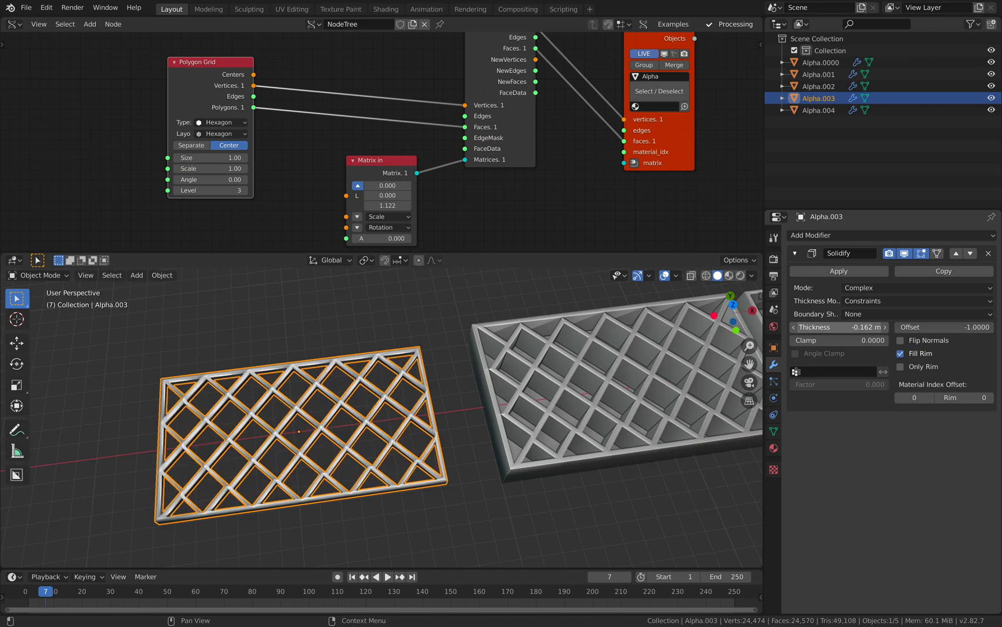
Save the project and select the small round honeycomb tray, Alpha.0000
{"action": "key", "text": "a"}
{"action": "left_click", "coordinate": [383, 363]}
{"action": "scroll", "coordinate": [414, 396], "scroll_direction": "up", "scroll_amount": 5}
{"action": "key", "text": "ctrl+s"}
{"action": "left_click", "coordinate": [482, 397]}
{"action": "scroll", "coordinate": [434, 377], "scroll_direction": "down", "scroll_amount": 3, "text": "ctrl"}
{"action": "left_click", "coordinate": [674, 432]}
{"action": "middle_click_drag", "start_coordinate": [674, 432], "coordinate": [518, 392], "text": "shift"}
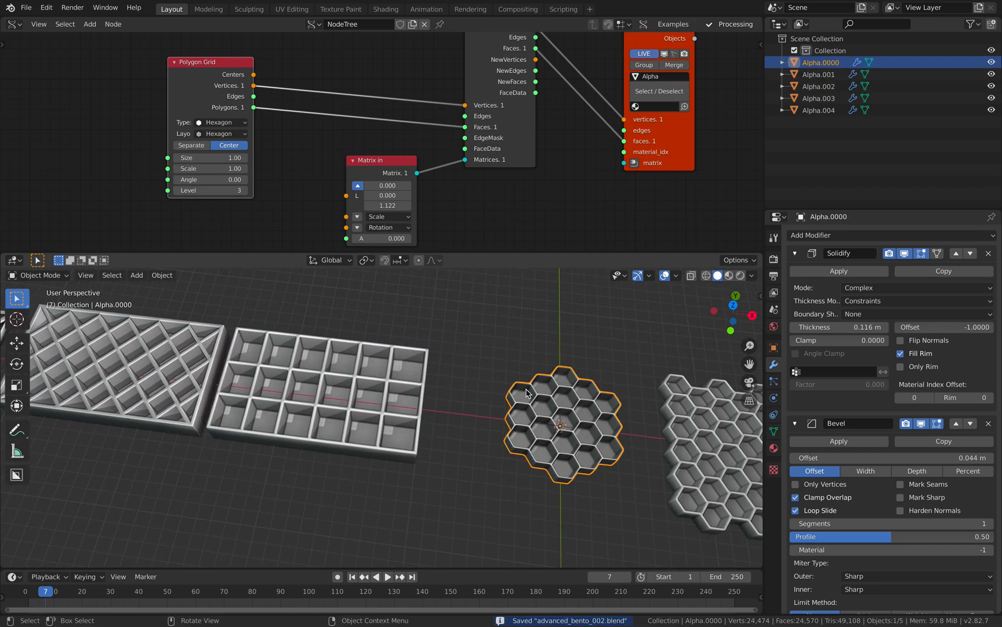
{"action": "middle_click_drag", "start_coordinate": [637, 433], "coordinate": [641, 444]}
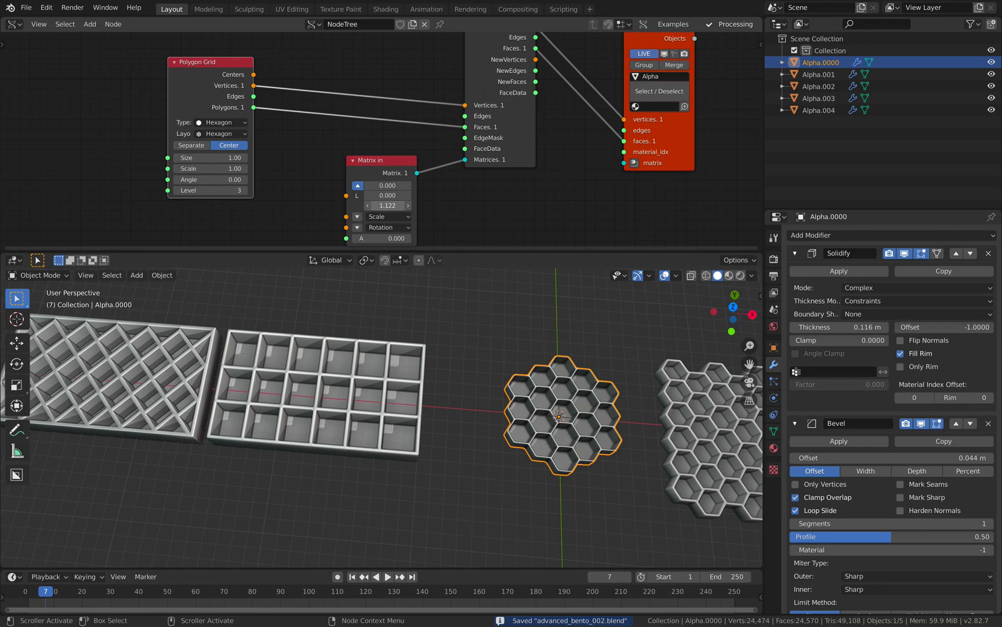
Set the Matrix in node's Z location to about 3.162 to make the honeycomb deeper, deselect everything and save the project
{"action": "left_click_drag", "start_coordinate": [388, 205], "coordinate": [435, 205]}
{"action": "key", "text": "a"}
{"action": "key", "text": "a"}
{"action": "middle_click_drag", "start_coordinate": [574, 371], "coordinate": [487, 366], "text": "shift"}
{"action": "key", "text": "ctrl+s"}
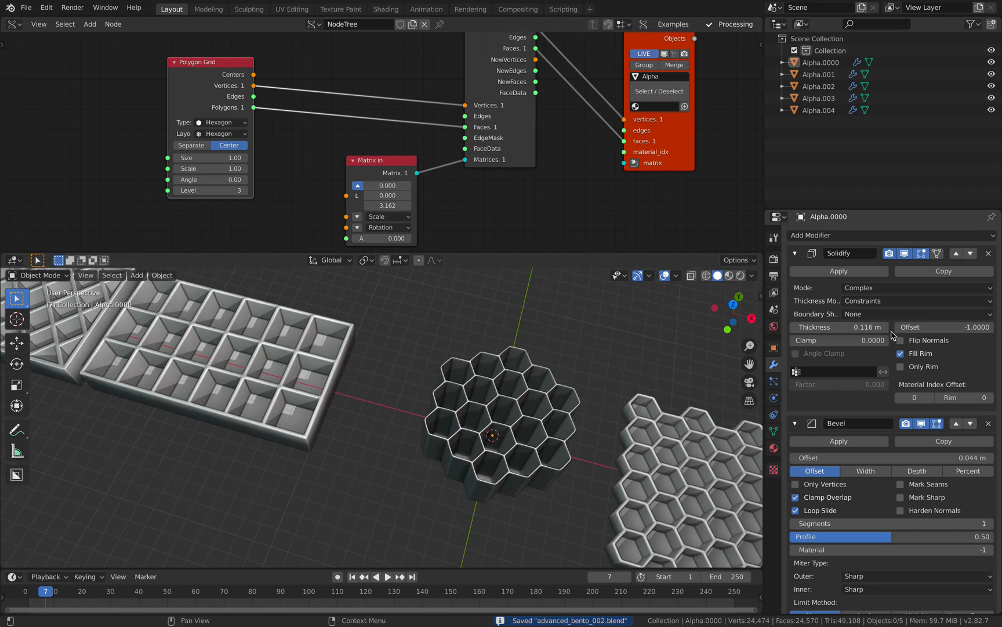
Compare the small honeycomb tray with Solidify's Fill Rim and Only Rim options switched on and off
{"action": "left_click", "coordinate": [900, 354]}
{"action": "left_click", "coordinate": [899, 356]}
{"action": "middle_click_drag", "start_coordinate": [476, 361], "coordinate": [486, 414]}
{"action": "scroll", "coordinate": [486, 414], "scroll_direction": "up", "scroll_amount": 2}
{"action": "left_click", "coordinate": [903, 356]}
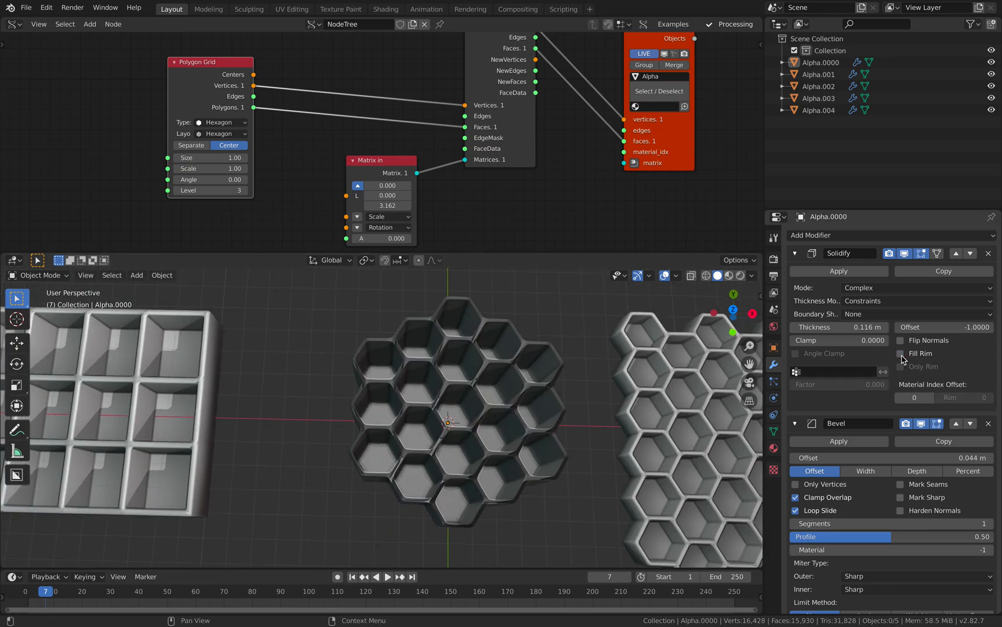
{"action": "left_click", "coordinate": [901, 355]}
{"action": "left_click", "coordinate": [901, 354]}
{"action": "left_click", "coordinate": [901, 354]}
{"action": "left_click", "coordinate": [901, 367]}
{"action": "left_click", "coordinate": [901, 366]}
{"action": "left_click", "coordinate": [900, 367]}
{"action": "middle_click_drag", "start_coordinate": [464, 354], "coordinate": [458, 398]}
Select the small honeycomb tray, compare it with and without Solidify's Only Rim, and leave Only Rim off
{"action": "left_click", "coordinate": [459, 376]}
{"action": "left_click", "coordinate": [903, 370]}
{"action": "left_click", "coordinate": [903, 370]}
{"action": "left_click", "coordinate": [902, 367]}
{"action": "left_click", "coordinate": [902, 367]}
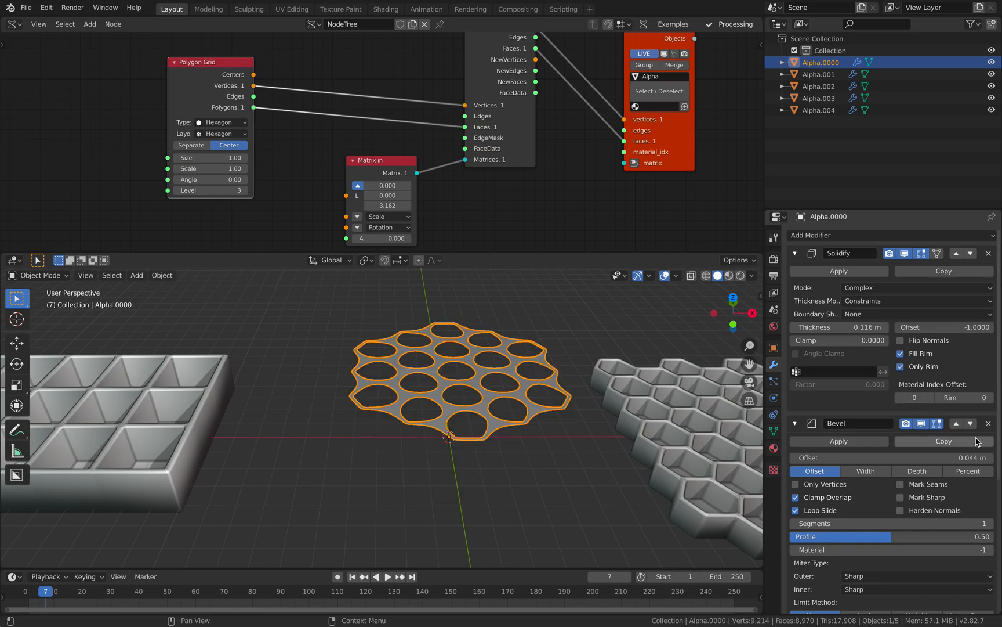
{"action": "left_click", "coordinate": [902, 369]}
Duplicate the small honeycomb tray along X and place the copy beyond the large honeycomb tray
{"action": "scroll", "coordinate": [378, 343], "scroll_direction": "down", "scroll_amount": 3}
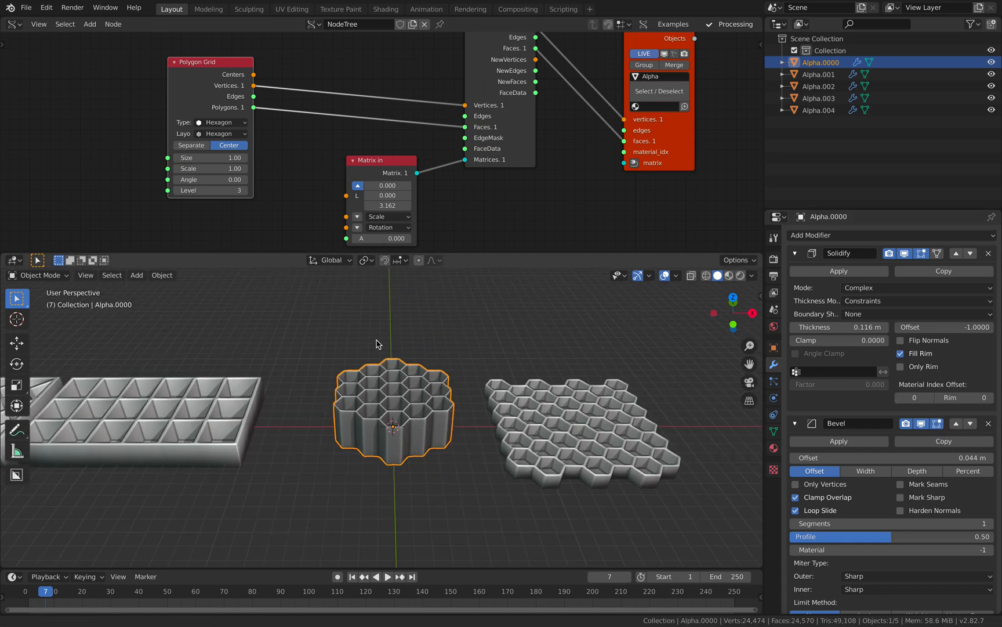
{"action": "middle_click_drag", "start_coordinate": [435, 399], "coordinate": [338, 388], "text": "shift"}
{"action": "key", "text": "shift+d"}
{"action": "key", "text": "x"}
{"action": "left_click", "coordinate": [637, 379]}
{"action": "middle_click_drag", "start_coordinate": [637, 378], "coordinate": [467, 382], "text": "shift"}
{"action": "scroll", "coordinate": [467, 381], "scroll_direction": "up", "scroll_amount": 2}
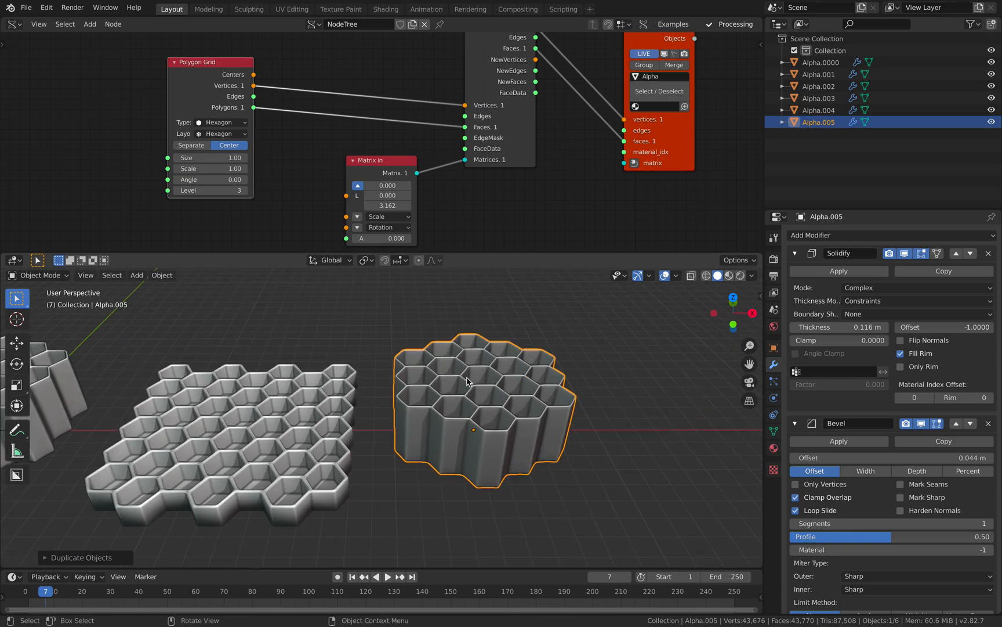
Replace the Bevel modifier on the copied tray with a level 2 Subdivision modifier
{"action": "left_click", "coordinate": [989, 427]}
{"action": "key", "text": "ctrl+2"}
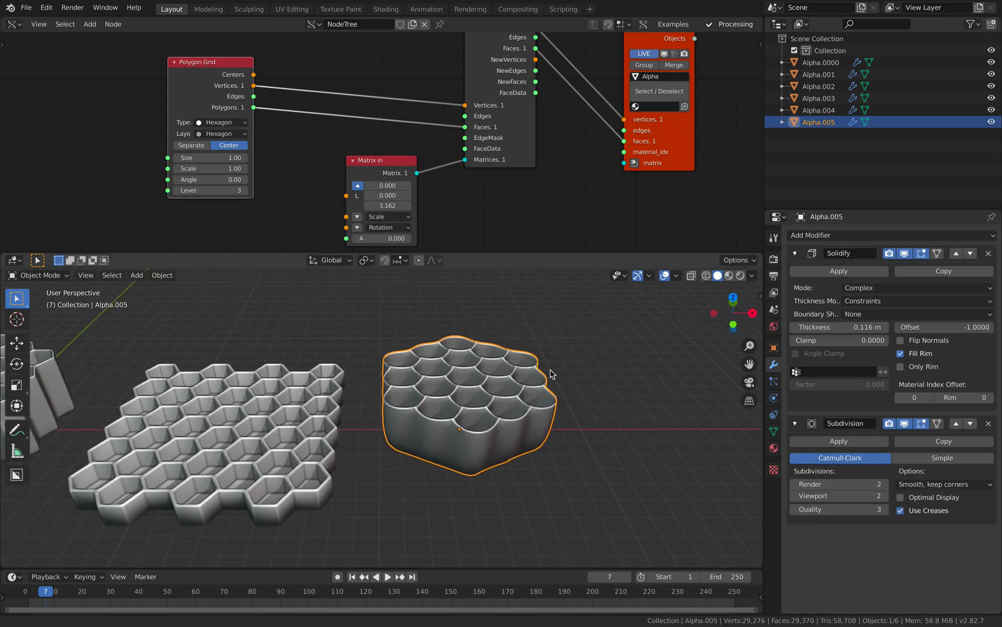
{"action": "scroll", "coordinate": [494, 406], "scroll_direction": "up", "scroll_amount": 3}
{"action": "middle_click_drag", "start_coordinate": [511, 430], "coordinate": [464, 400]}
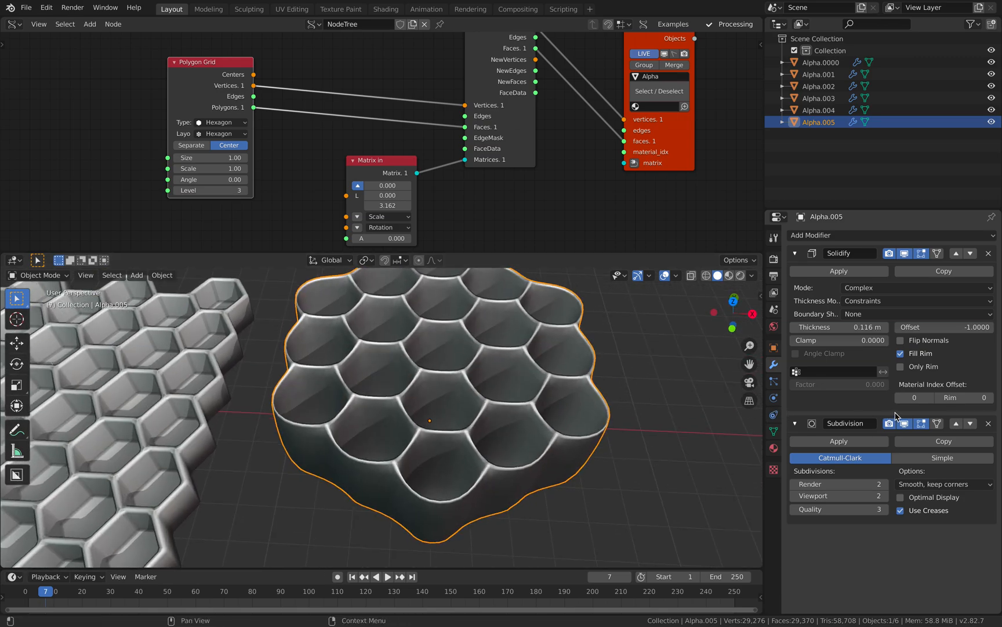
Try Only Rim plus a second Solidify of 0.87 m thickness on the copied tray, with Subdivision removed and re-added after them
{"action": "left_click", "coordinate": [988, 426]}
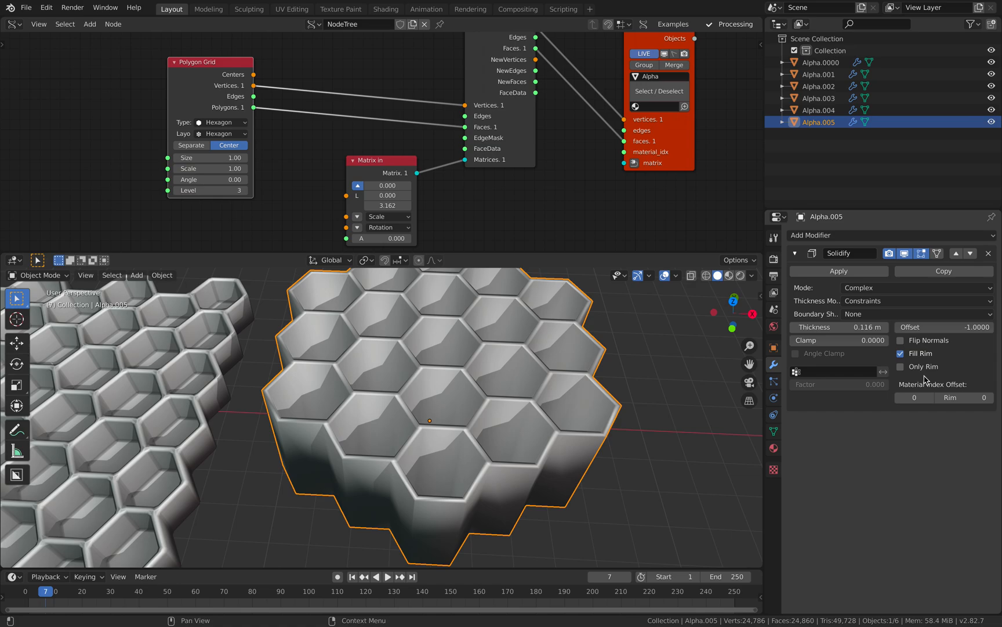
{"action": "left_click", "coordinate": [901, 367]}
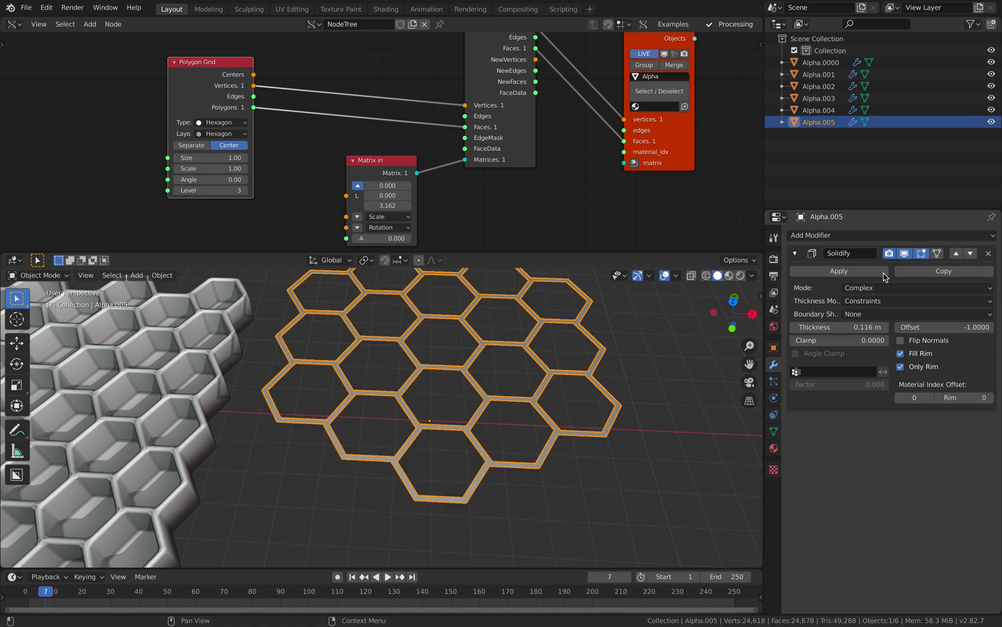
{"action": "left_click", "coordinate": [877, 235]}
{"action": "left_click", "coordinate": [773, 420]}
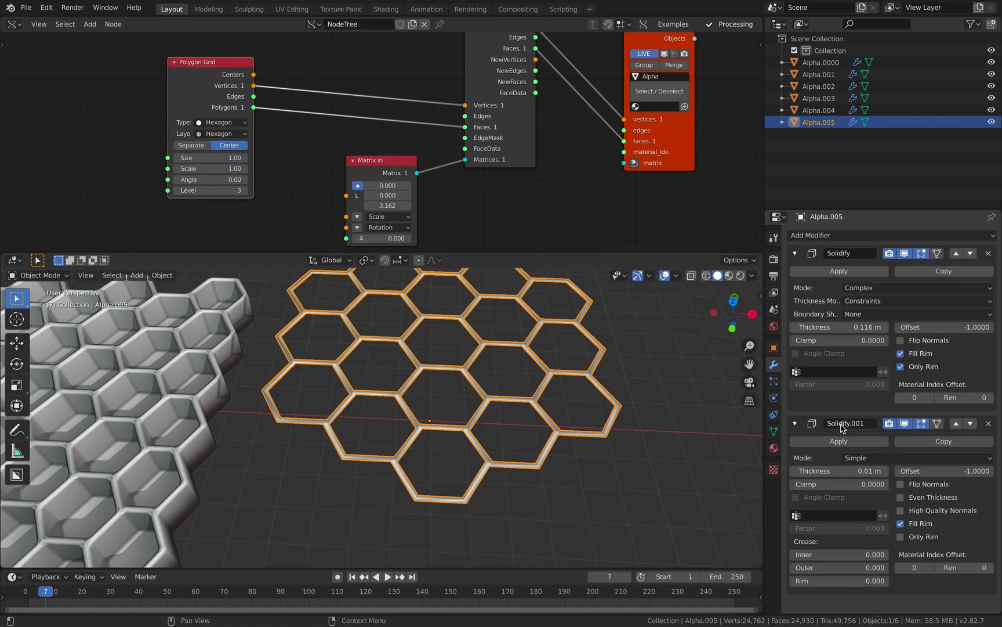
{"action": "left_click_drag", "start_coordinate": [833, 466], "coordinate": [882, 469]}
{"action": "middle_click_drag", "start_coordinate": [489, 416], "coordinate": [564, 430]}
{"action": "key", "text": "ctrl+1"}
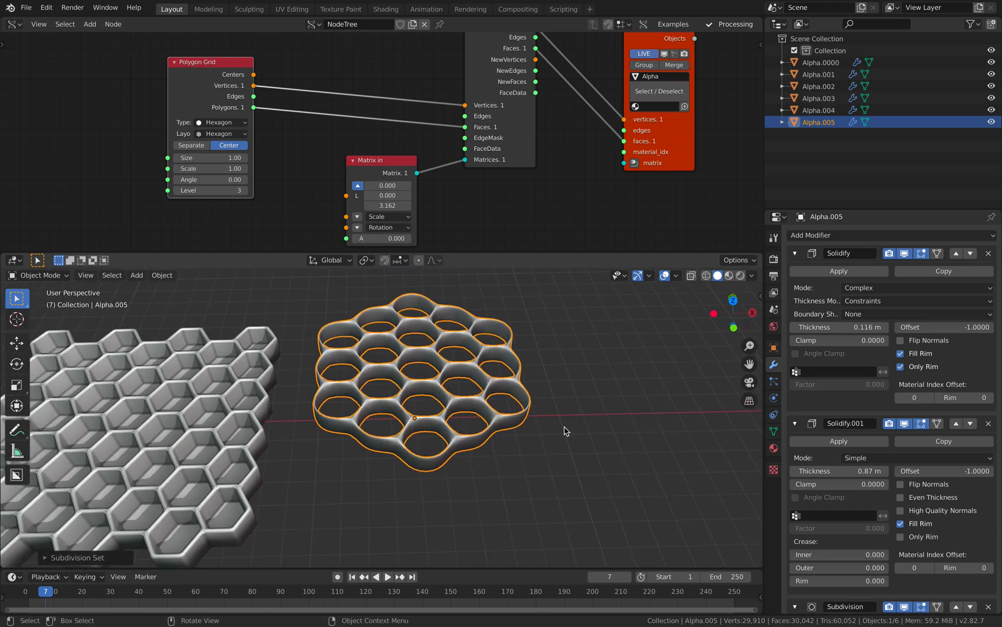
Remove the copied tray's second Solidify modifier and turn off Only Rim on the first one
{"action": "left_click", "coordinate": [989, 423]}
{"action": "left_click", "coordinate": [901, 367]}
{"action": "middle_click_drag", "start_coordinate": [505, 427], "coordinate": [496, 376]}
Rescale and reposition the copied tray, and flatten it along global Z to about 0.52 of its height
{"action": "key", "text": "s"}
{"action": "left_click", "coordinate": [481, 418]}
{"action": "key", "text": "g"}
{"action": "left_click", "coordinate": [498, 435]}
{"action": "key", "text": "s"}
{"action": "key", "text": "z"}
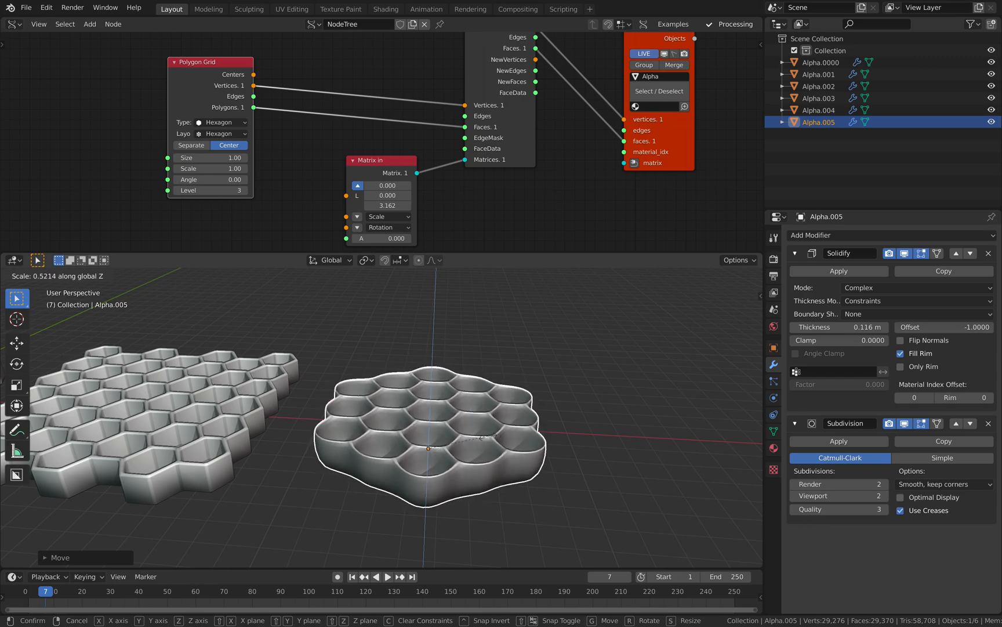
{"action": "left_click", "coordinate": [476, 439]}
Clear the selection, reselect the flattened copied tray and save the project
{"action": "middle_click_drag", "start_coordinate": [476, 439], "coordinate": [555, 392]}
{"action": "key", "text": "alt+a"}
{"action": "left_click", "coordinate": [522, 418]}
{"action": "key", "text": "ctrl+s"}
Rearrange the Polygon Grid, Matrix in, Extrude Edges and BV Alpha nodes into a compact layout
{"action": "scroll", "coordinate": [537, 397], "scroll_direction": "down", "scroll_amount": 1}
{"action": "middle_click_drag", "start_coordinate": [470, 226], "coordinate": [464, 236]}
{"action": "scroll", "coordinate": [440, 227], "scroll_direction": "down", "scroll_amount": 2}
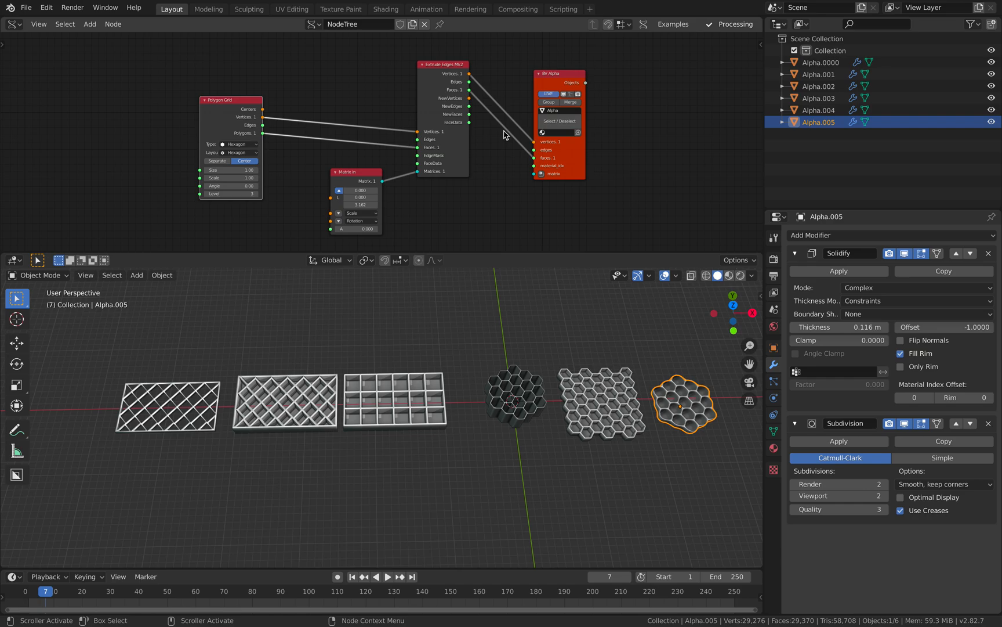
{"action": "left_click_drag", "start_coordinate": [247, 106], "coordinate": [354, 73]}
{"action": "left_click_drag", "start_coordinate": [354, 172], "coordinate": [338, 180]}
{"action": "left_click_drag", "start_coordinate": [446, 165], "coordinate": [430, 172]}
{"action": "left_click_drag", "start_coordinate": [569, 162], "coordinate": [548, 169]}
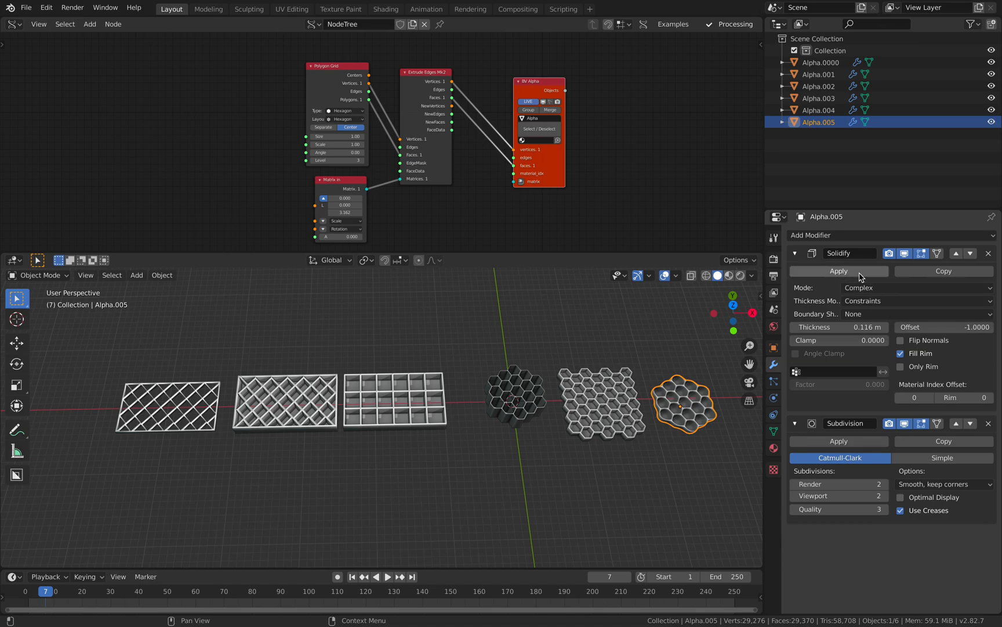
{"action": "left_click", "coordinate": [874, 302]}
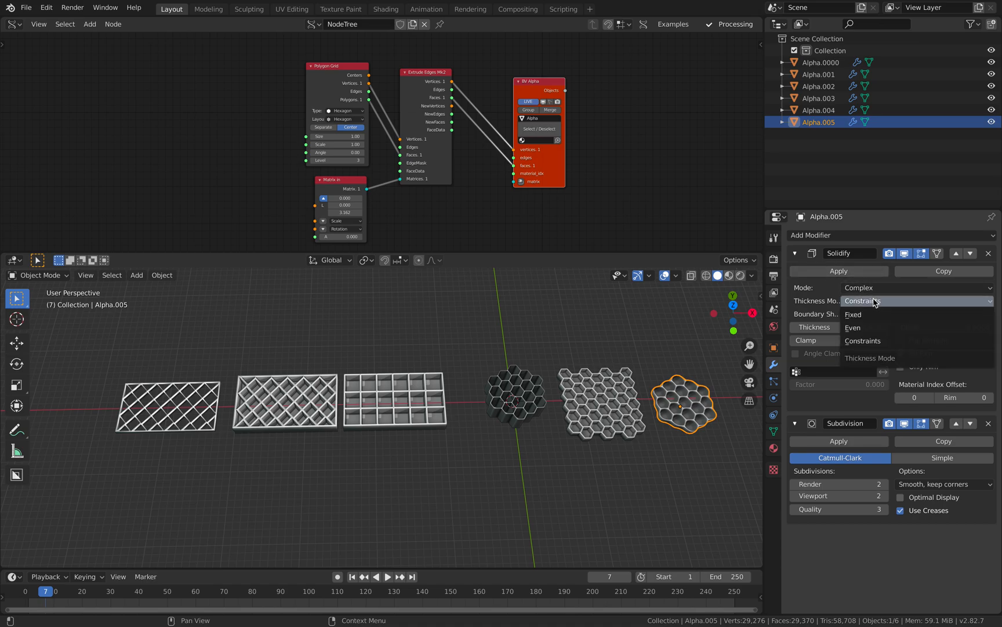
{"action": "left_click", "coordinate": [866, 318]}
Switch to the browser, read through Sverchok's GitHub issue about extruding a simple bento box, and return to Blender
{"action": "key", "text": "ctrl+Right"}
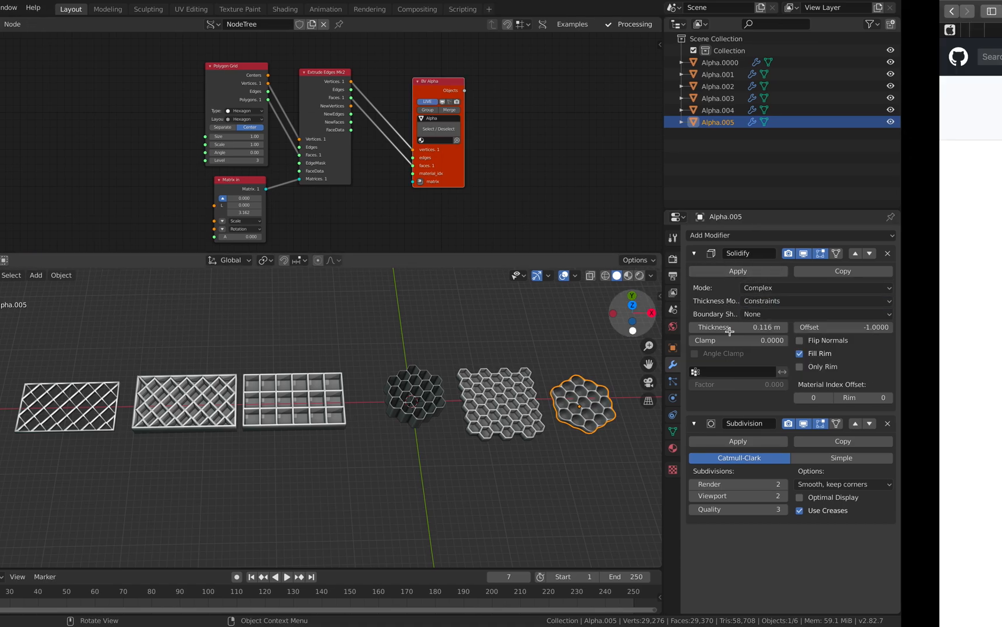
{"action": "scroll", "coordinate": [727, 347], "scroll_direction": "down", "scroll_amount": 3}
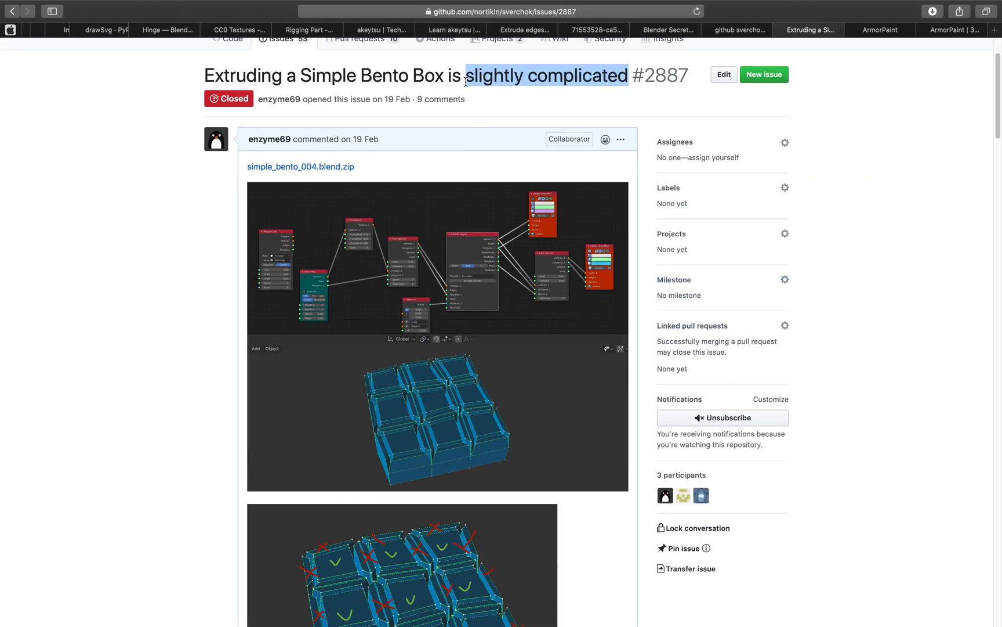
{"action": "scroll", "coordinate": [405, 236], "scroll_direction": "down", "scroll_amount": 20}
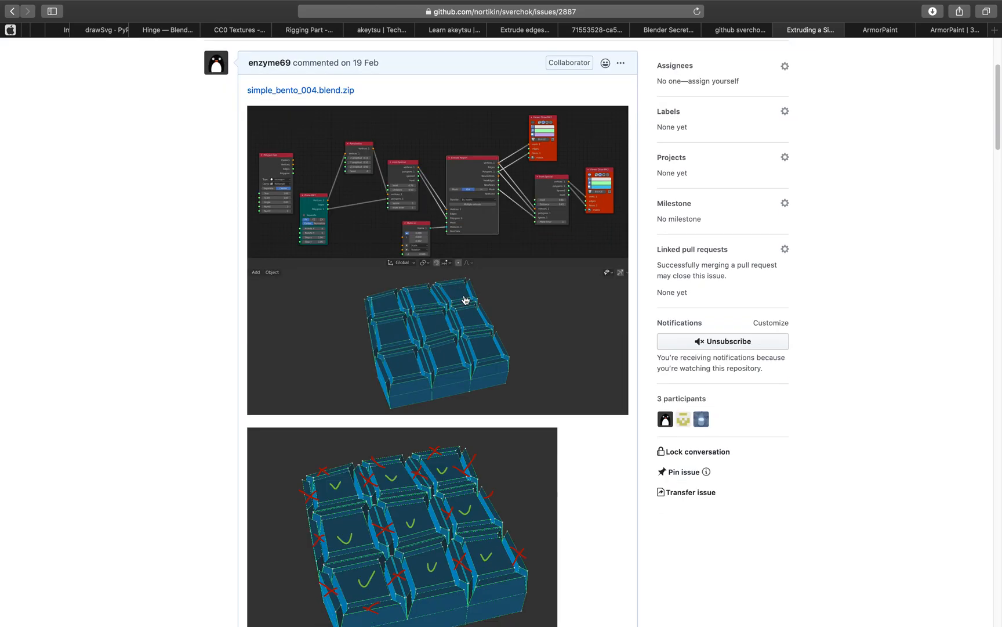
{"action": "scroll", "coordinate": [493, 302], "scroll_direction": "down", "scroll_amount": 20}
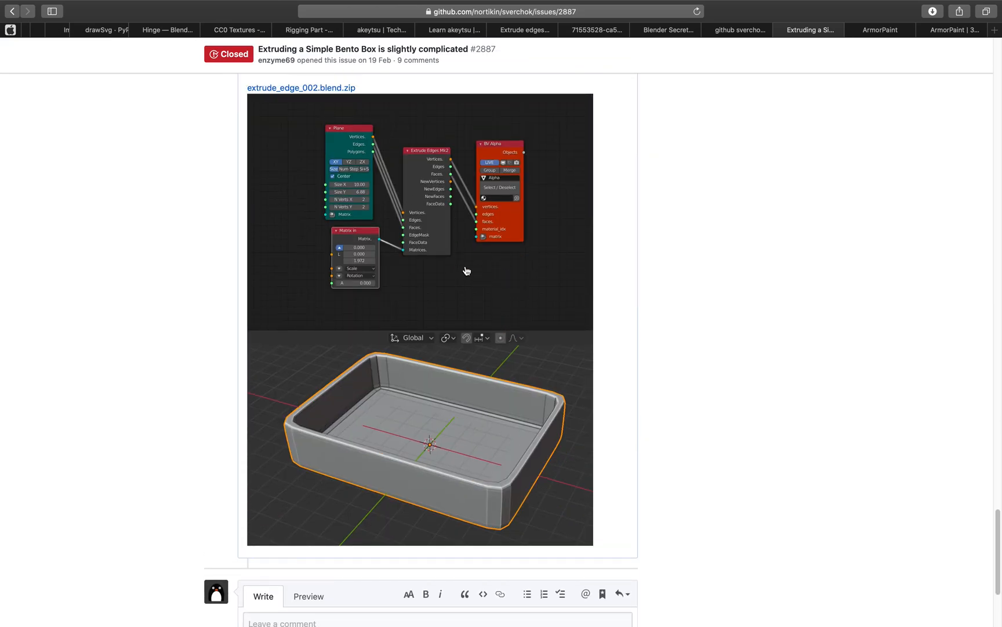
{"action": "scroll", "coordinate": [413, 208], "scroll_direction": "up", "scroll_amount": 1}
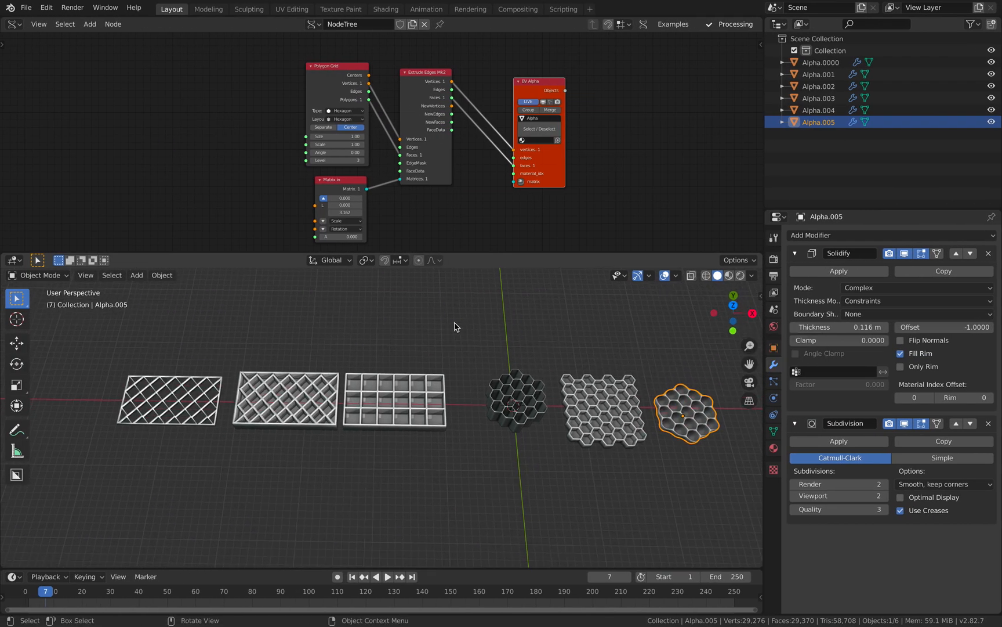
{"action": "middle_click_drag", "start_coordinate": [510, 339], "coordinate": [461, 337], "text": "shift"}
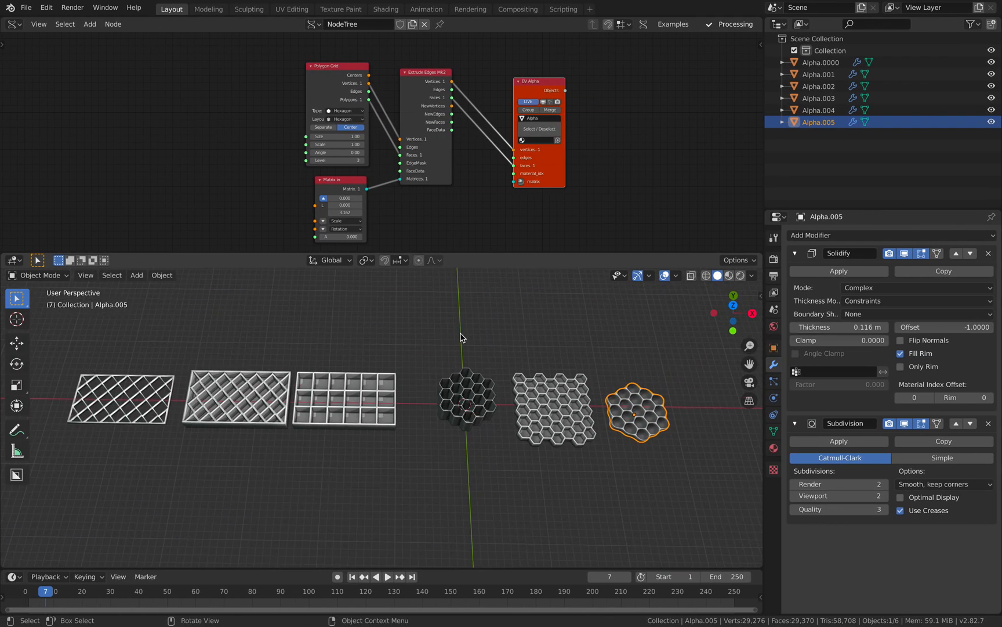